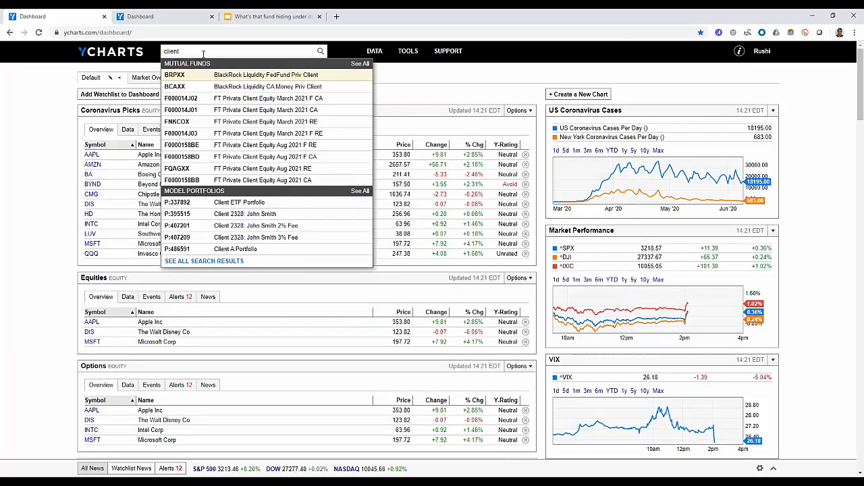
Step: Find the Client A Portfolio and open the Equity Factor Tilt Sleeve from its holdings
{"action": "type", "text": "a"}
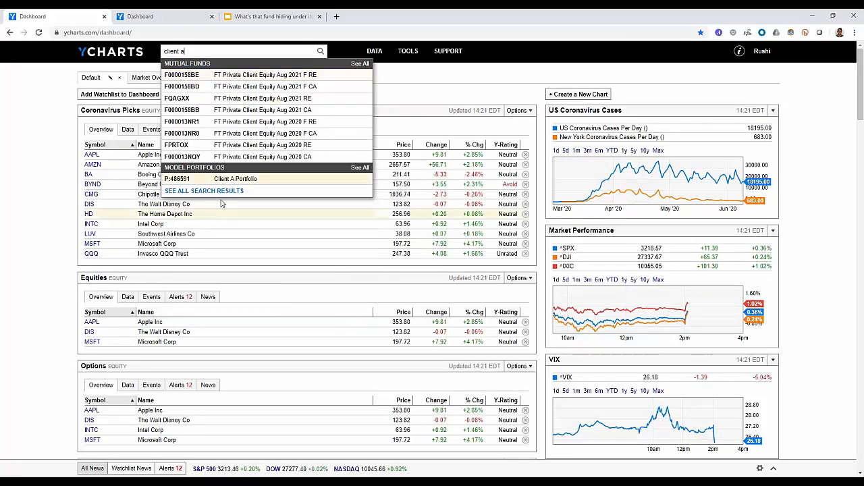
{"action": "left_click", "coordinate": [228, 181]}
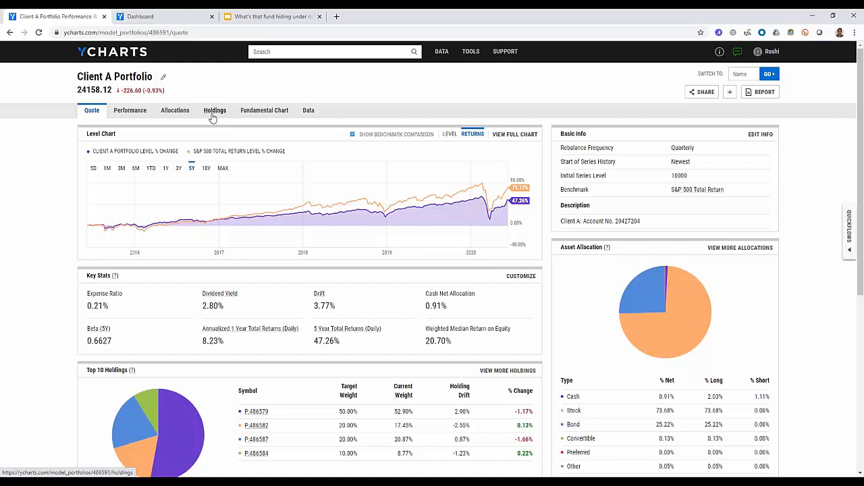
{"action": "left_click", "coordinate": [212, 117]}
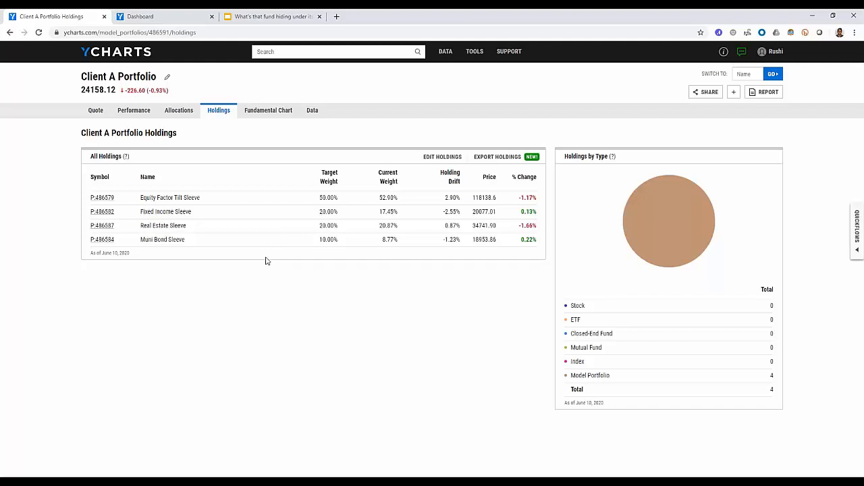
{"action": "left_click", "coordinate": [105, 202]}
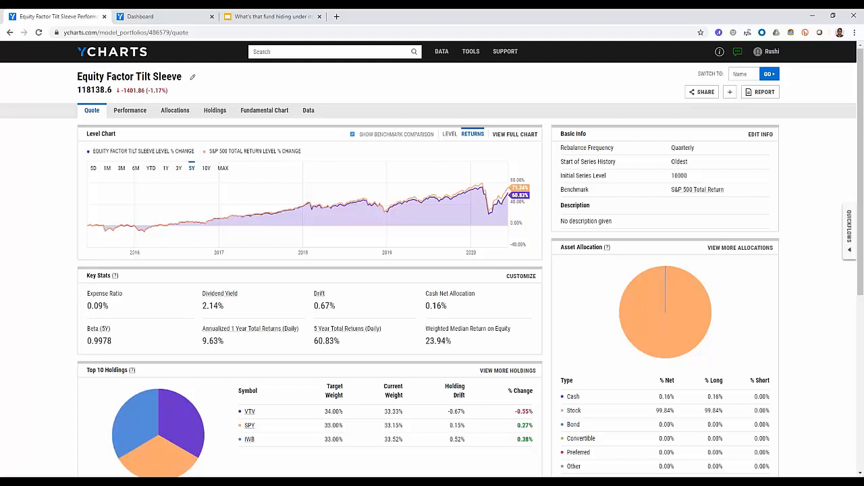
Step: Search for "fama" and open the Fama-French Monthly SMB Benchmark Return indicator
{"action": "left_click", "coordinate": [289, 51]}
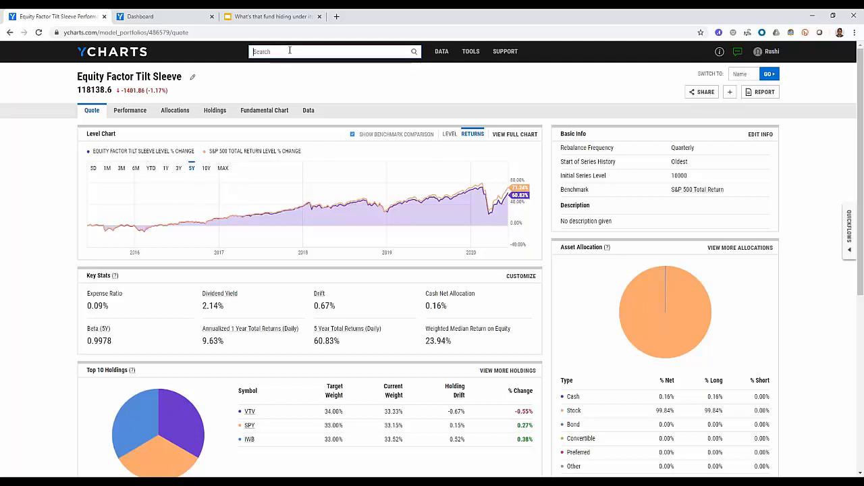
{"action": "type", "text": "smb"}
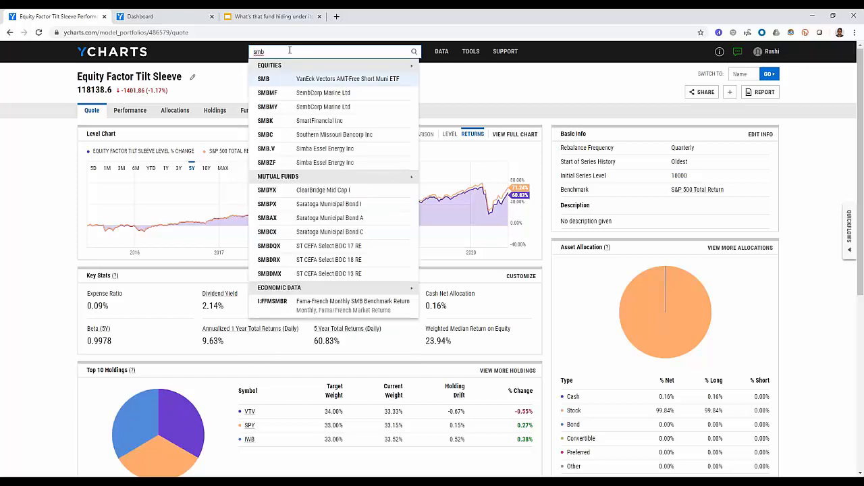
{"action": "type", "text": " fam"}
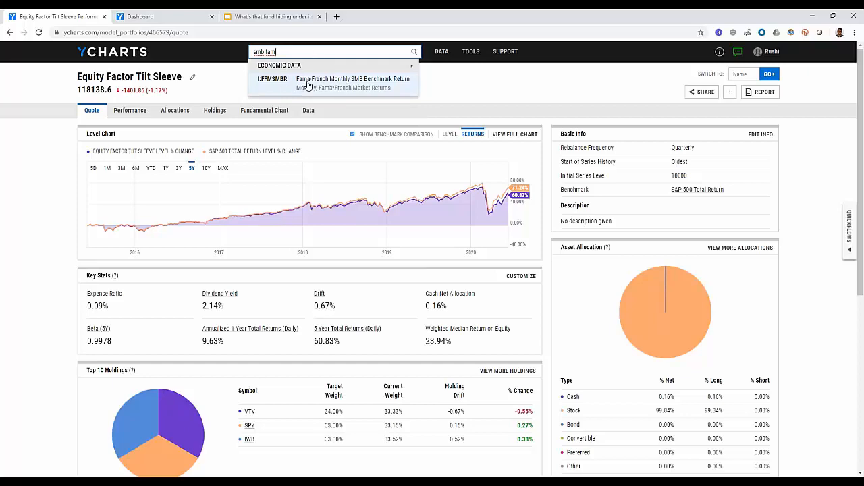
{"action": "key", "text": "BackSpace"}
{"action": "key", "text": "BackSpace"}
{"action": "key", "text": "BackSpace"}
{"action": "key", "text": "BackSpace"}
{"action": "key", "text": "BackSpace"}
{"action": "key", "text": "BackSpace"}
{"action": "key", "text": "BackSpace"}
{"action": "type", "text": "fama"}
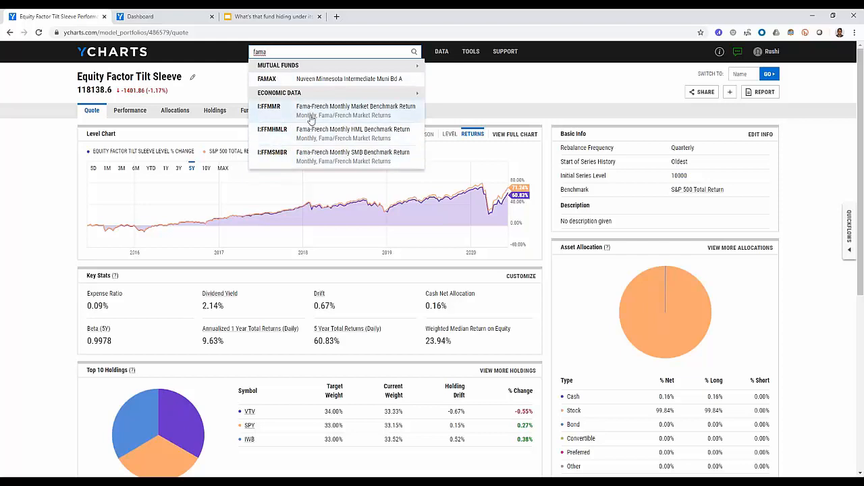
{"action": "left_click", "coordinate": [336, 160]}
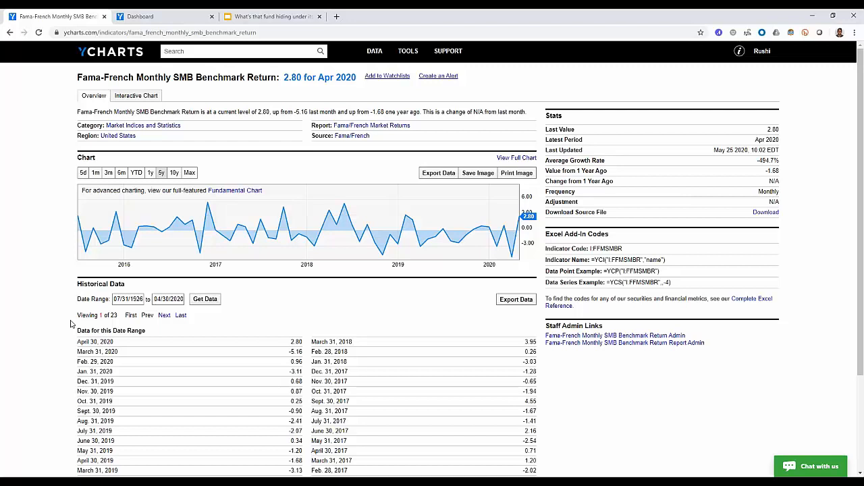
Step: Start a new fund screen in the Fund Screener from the Top Performing Small/Mid Cap Funds equity template
{"action": "mouse_move", "coordinate": [408, 58]}
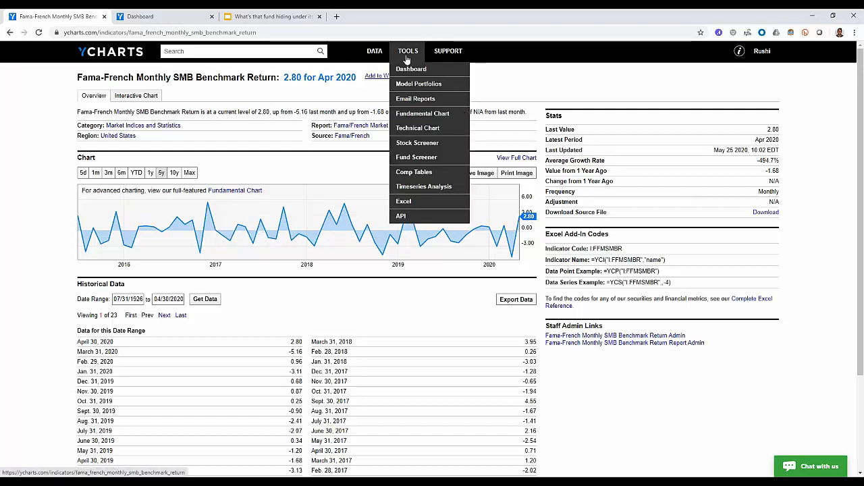
{"action": "left_click", "coordinate": [411, 158]}
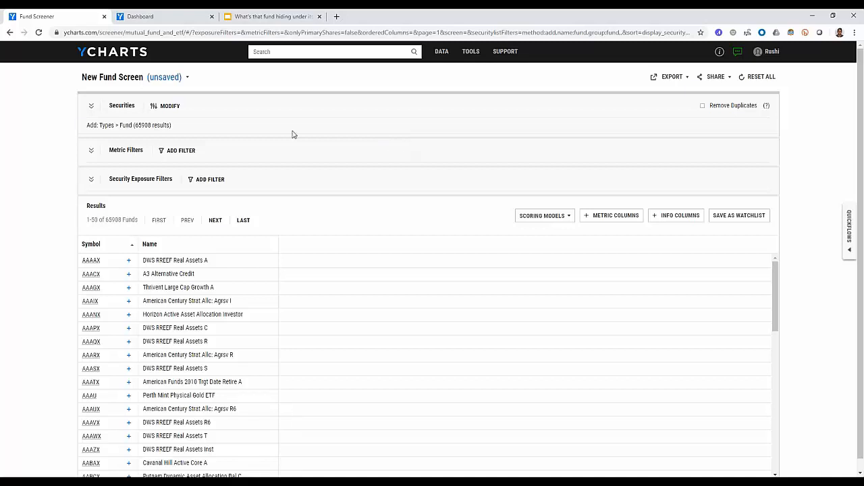
{"action": "left_click", "coordinate": [184, 82]}
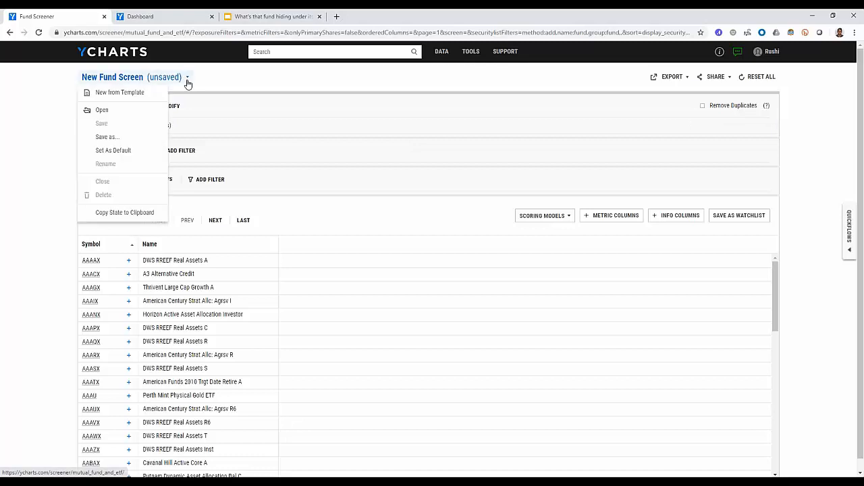
{"action": "left_click", "coordinate": [123, 93]}
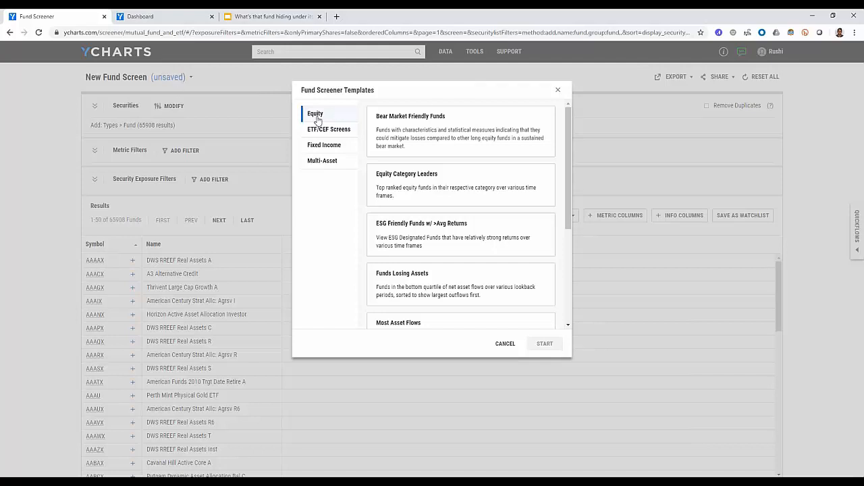
{"action": "scroll", "coordinate": [402, 176], "scroll_direction": "down", "scroll_amount": 5}
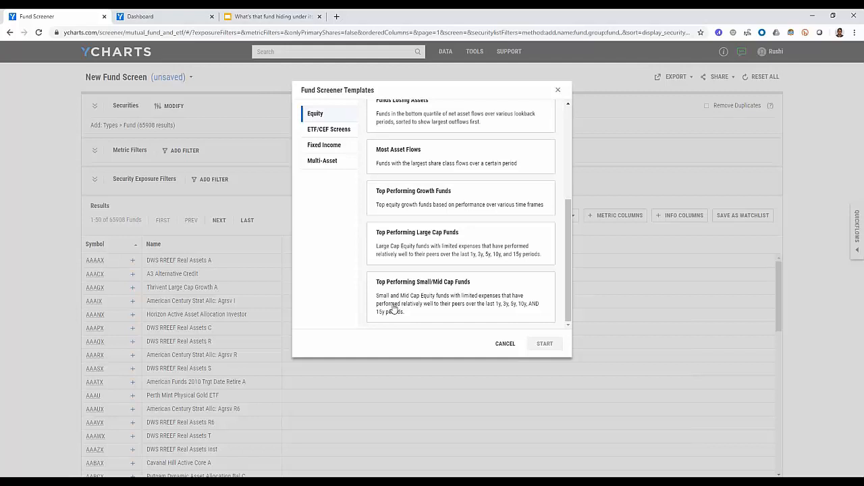
{"action": "left_click", "coordinate": [395, 308]}
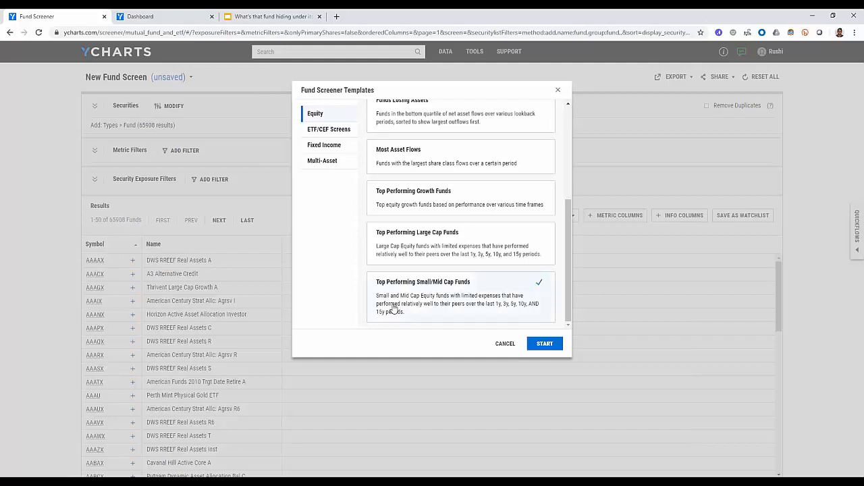
{"action": "left_click", "coordinate": [557, 347]}
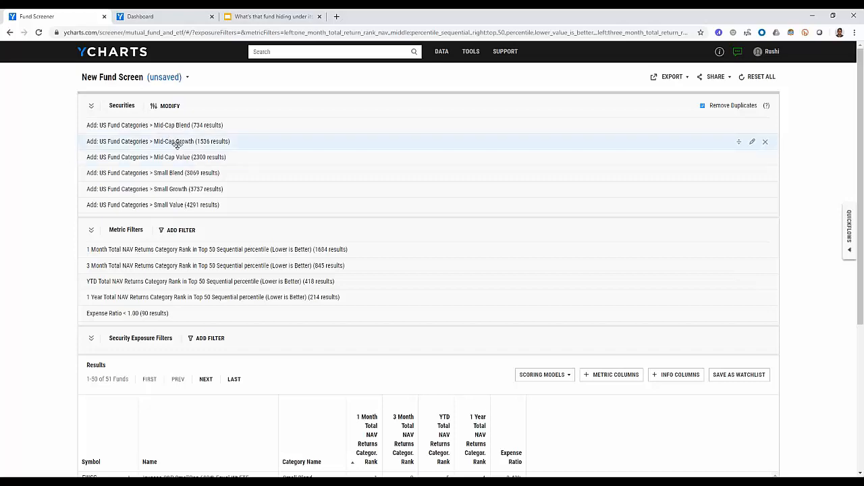
Step: Remove the Mid-Cap Value, Mid-Cap Growth and Mid-Cap Blend categories from the screen's securities
{"action": "scroll", "coordinate": [169, 183], "scroll_direction": "down", "scroll_amount": 3}
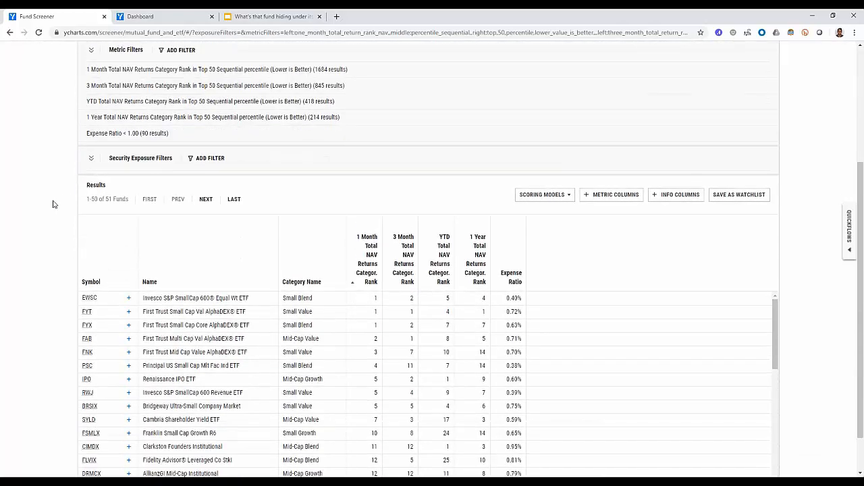
{"action": "scroll", "coordinate": [54, 204], "scroll_direction": "up", "scroll_amount": 3}
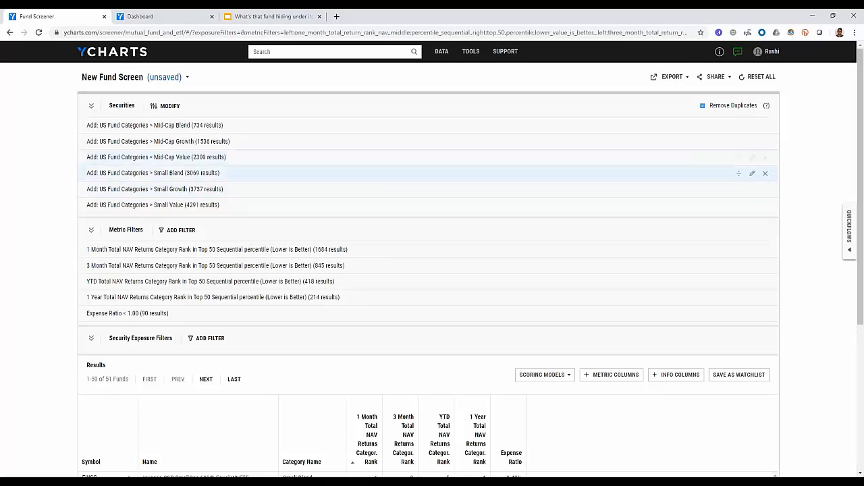
{"action": "left_click", "coordinate": [766, 159]}
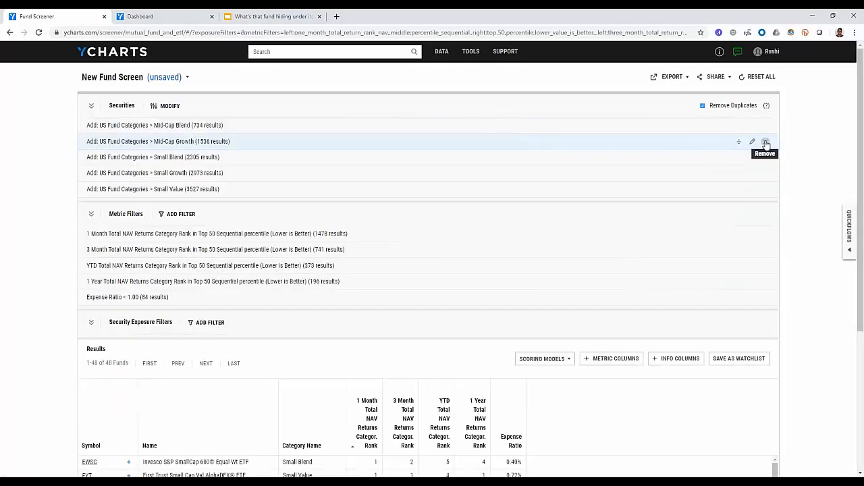
{"action": "left_click", "coordinate": [766, 142]}
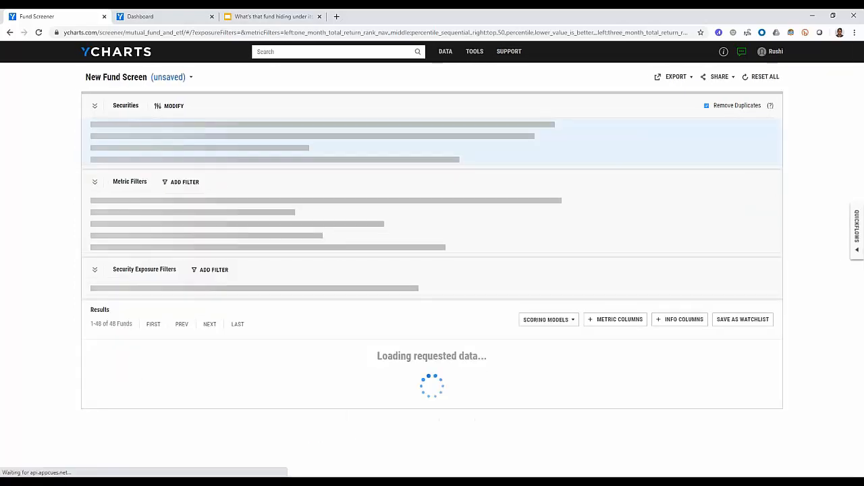
{"action": "left_click", "coordinate": [766, 127]}
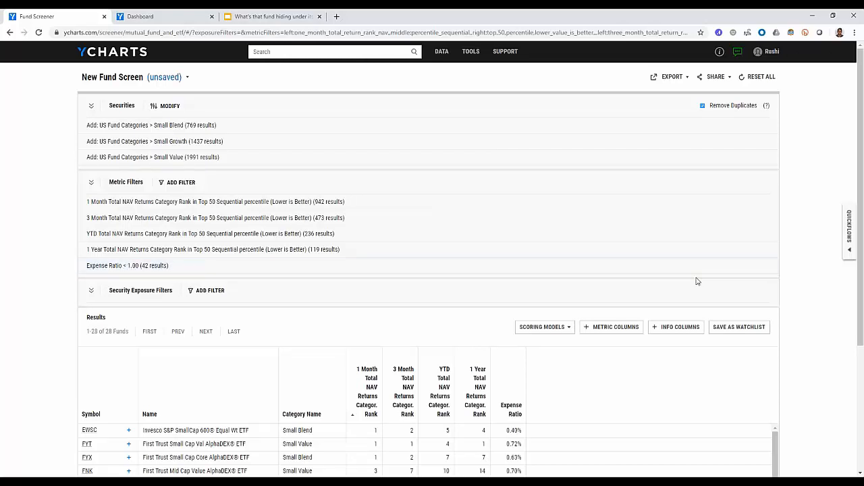
Step: Change the Expense Ratio metric filter to less than 1.50
{"action": "left_click", "coordinate": [751, 266]}
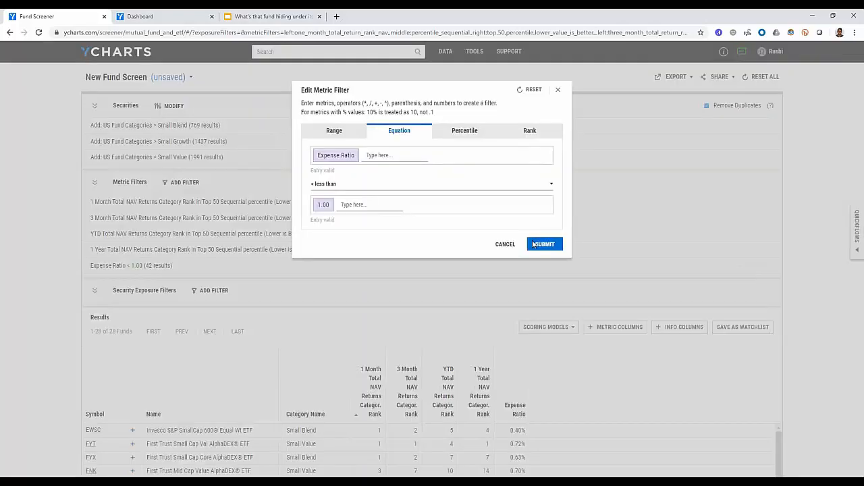
{"action": "left_click", "coordinate": [363, 208]}
{"action": "key", "text": "BackSpace"}
{"action": "type", "text": "1.50"}
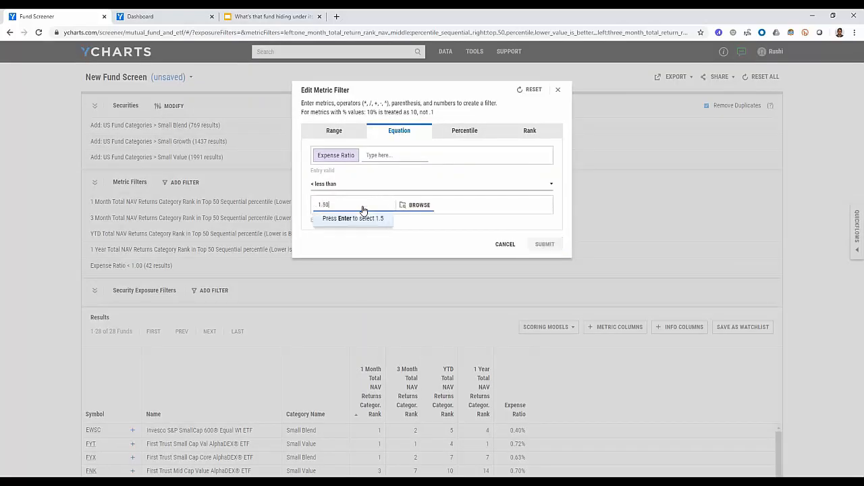
{"action": "key", "text": "Return"}
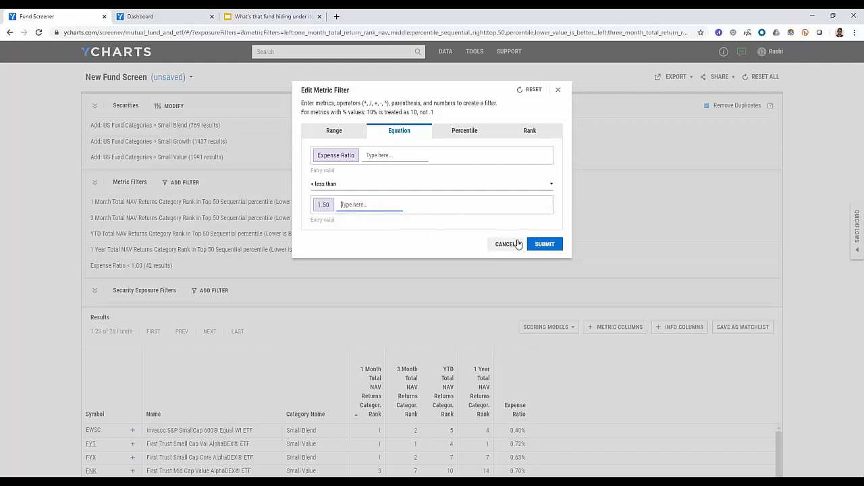
{"action": "left_click", "coordinate": [543, 244]}
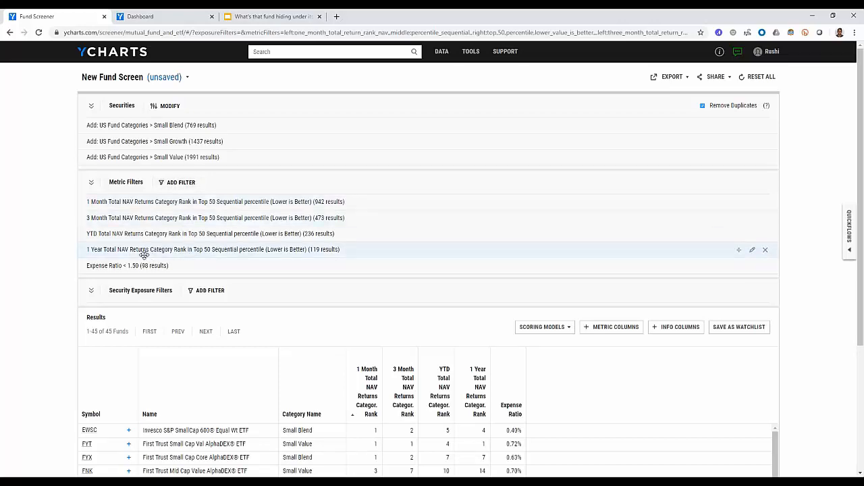
Step: Sort the fund results by YTD Total NAV Returns Category Rank in ascending order and review the list
{"action": "scroll", "coordinate": [196, 314], "scroll_direction": "down", "scroll_amount": 2}
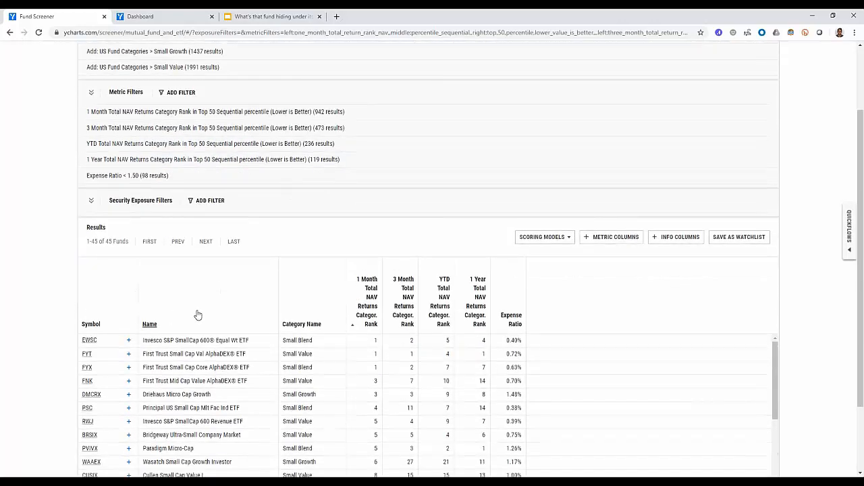
{"action": "left_click", "coordinate": [437, 307]}
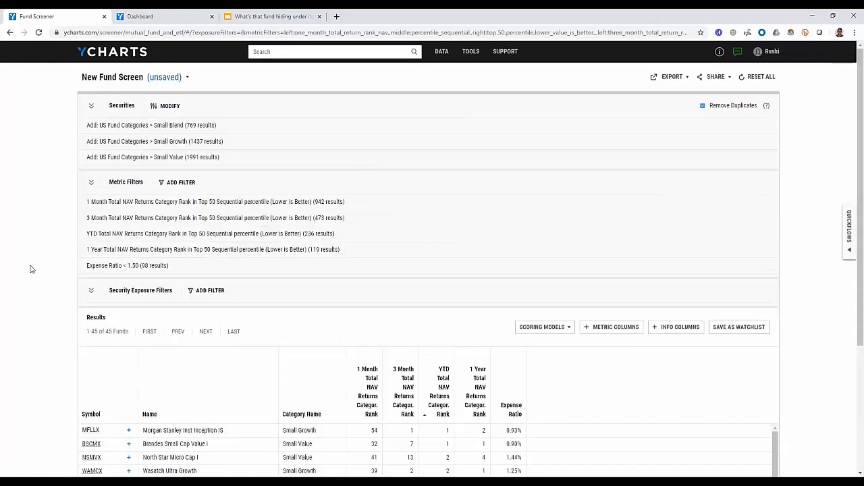
{"action": "scroll", "coordinate": [32, 268], "scroll_direction": "down", "scroll_amount": 3}
{"action": "scroll", "coordinate": [70, 276], "scroll_direction": "up", "scroll_amount": 3}
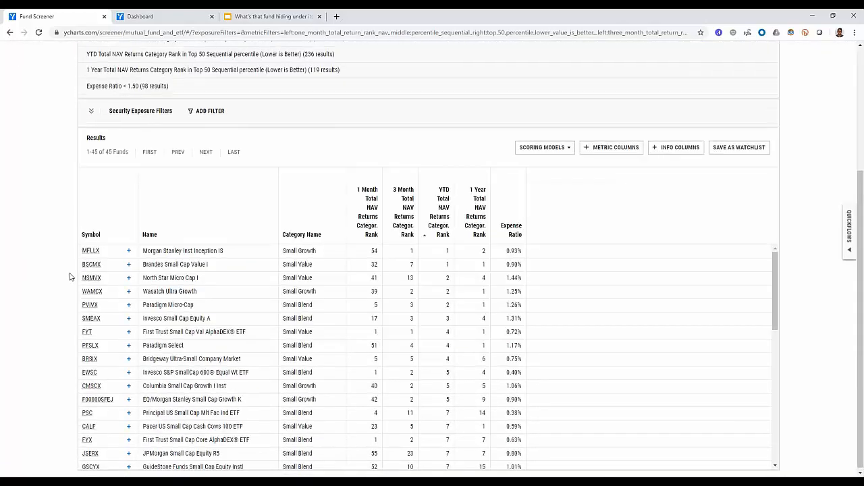
{"action": "scroll", "coordinate": [70, 277], "scroll_direction": "down", "scroll_amount": 1}
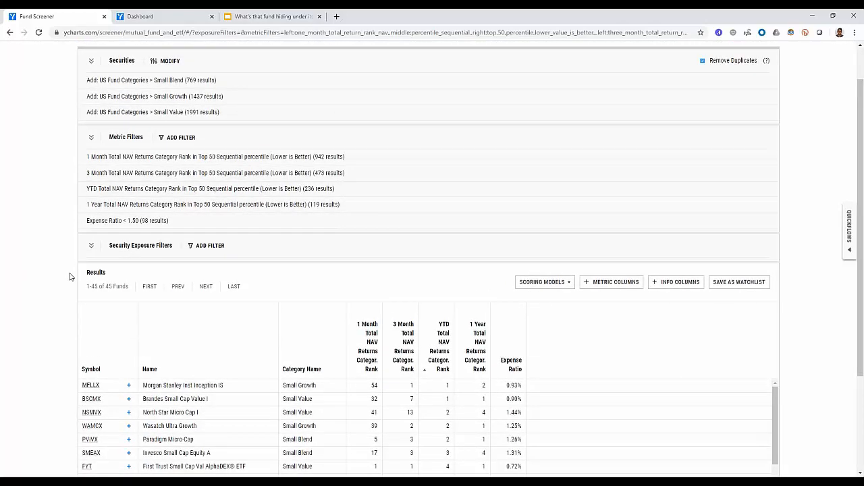
{"action": "scroll", "coordinate": [70, 276], "scroll_direction": "down", "scroll_amount": 1}
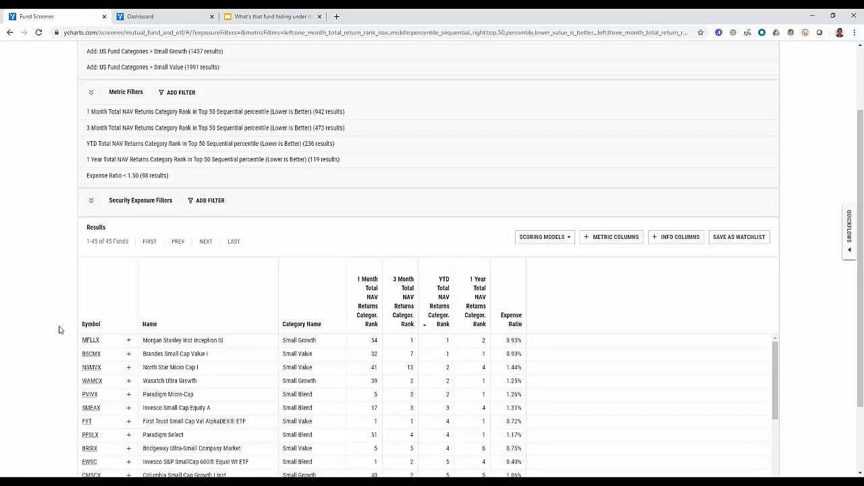
{"action": "scroll", "coordinate": [58, 330], "scroll_direction": "up", "scroll_amount": 2}
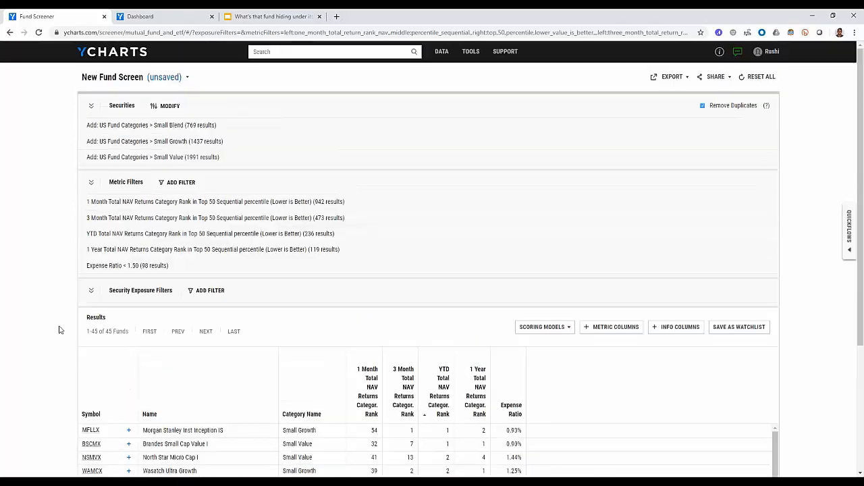
Step: Save the fund screen as "Fama French Small"
{"action": "left_click", "coordinate": [187, 78]}
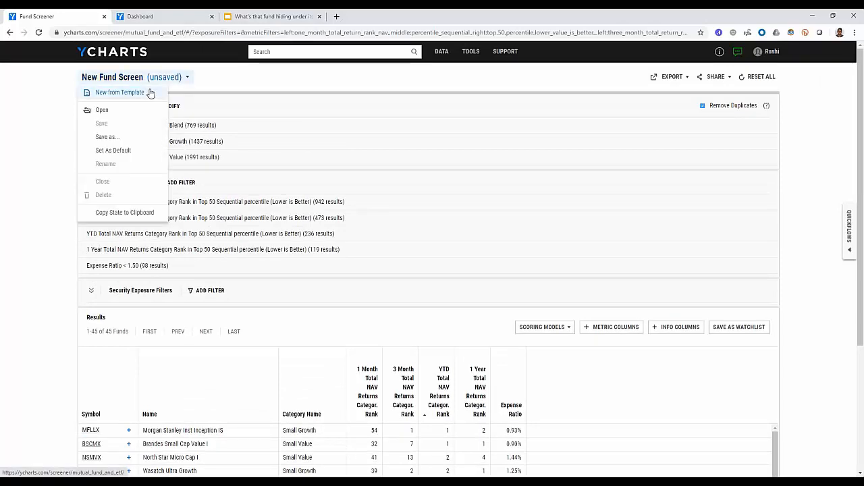
{"action": "left_click", "coordinate": [111, 137]}
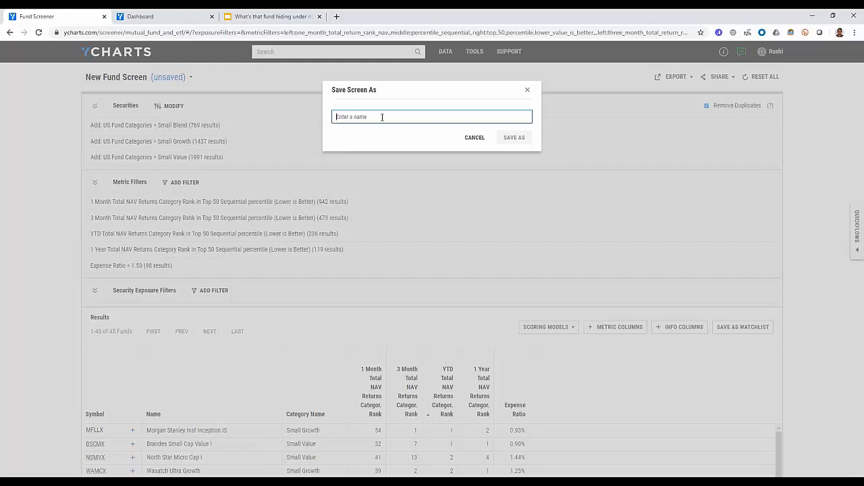
{"action": "type", "text": "Fam"}
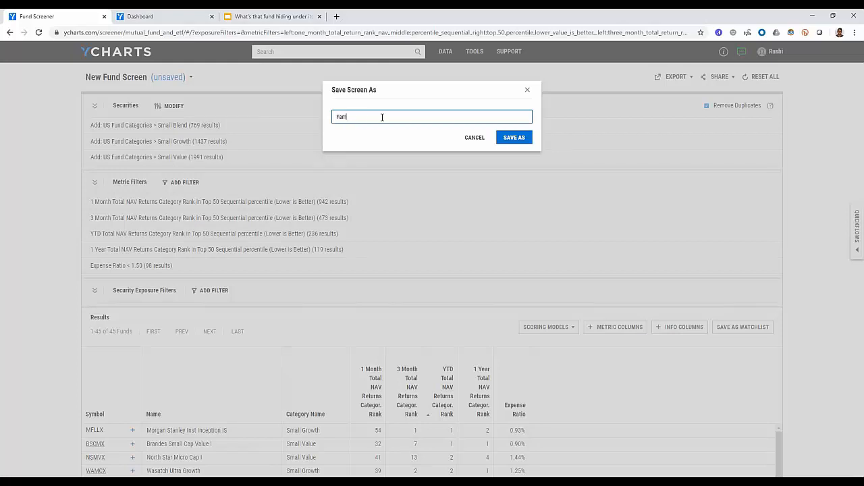
{"action": "type", "text": "a French Small"}
{"action": "left_click", "coordinate": [509, 137]}
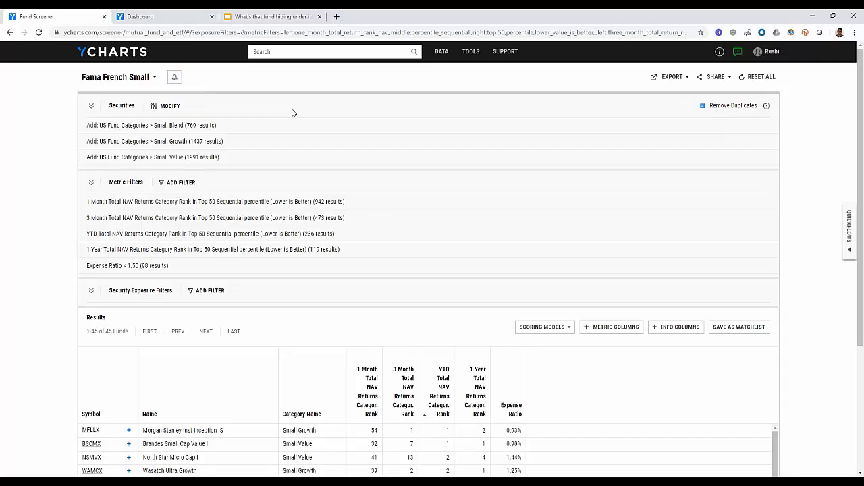
Step: Start a Quickflows comparison and add the funds MFLLX and NSMVX to it
{"action": "scroll", "coordinate": [358, 194], "scroll_direction": "down", "scroll_amount": 1}
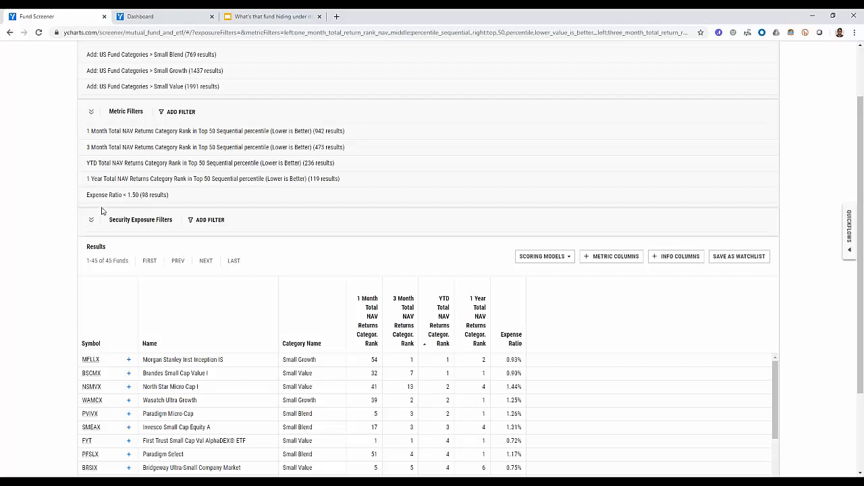
{"action": "left_click", "coordinate": [849, 233]}
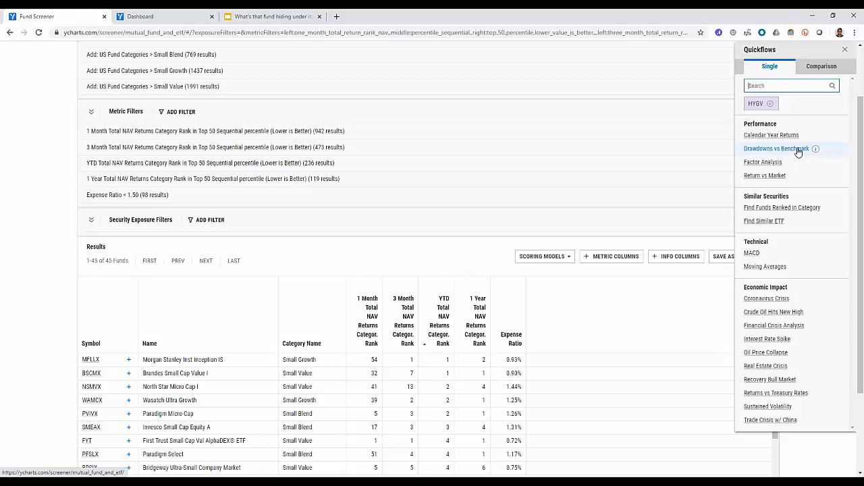
{"action": "left_click", "coordinate": [824, 68]}
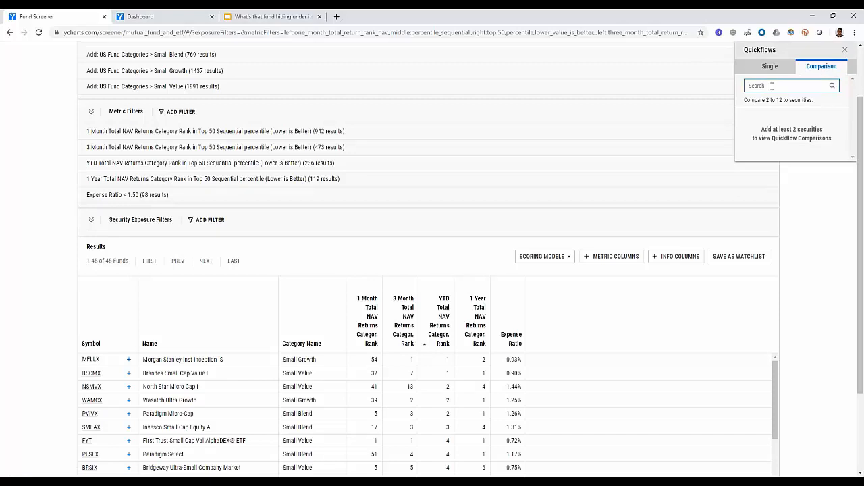
{"action": "type", "text": "mfllx"}
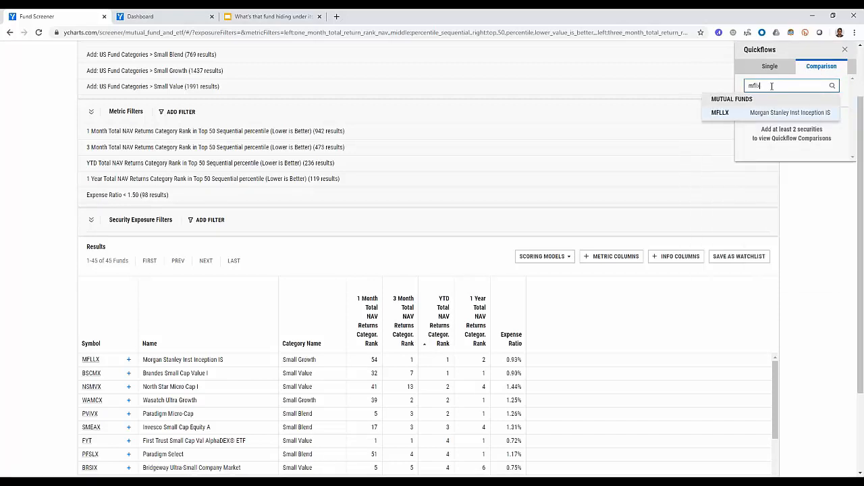
{"action": "key", "text": "Return"}
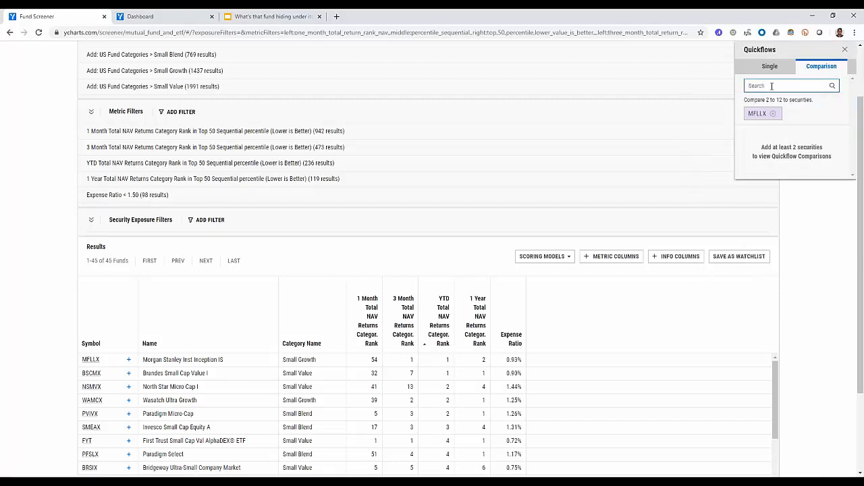
{"action": "type", "text": "nsmv"}
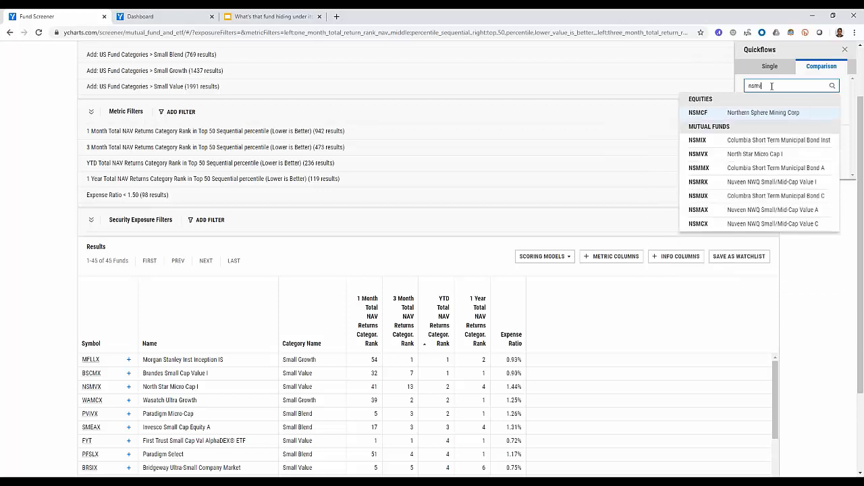
{"action": "type", "text": "x"}
{"action": "key", "text": "Return"}
Step: Add the funds WAMCX and CMSCX to the Quickflows comparison
{"action": "type", "text": "wam"}
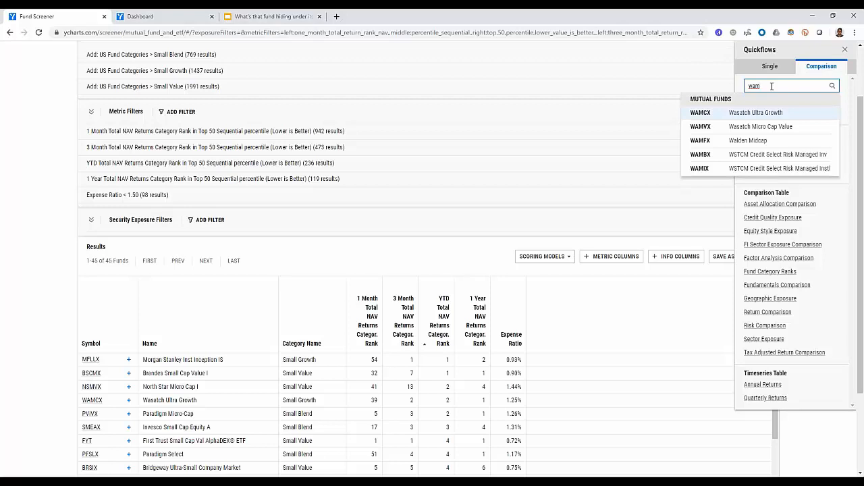
{"action": "type", "text": "cx"}
{"action": "key", "text": "Return"}
{"action": "type", "text": "c"}
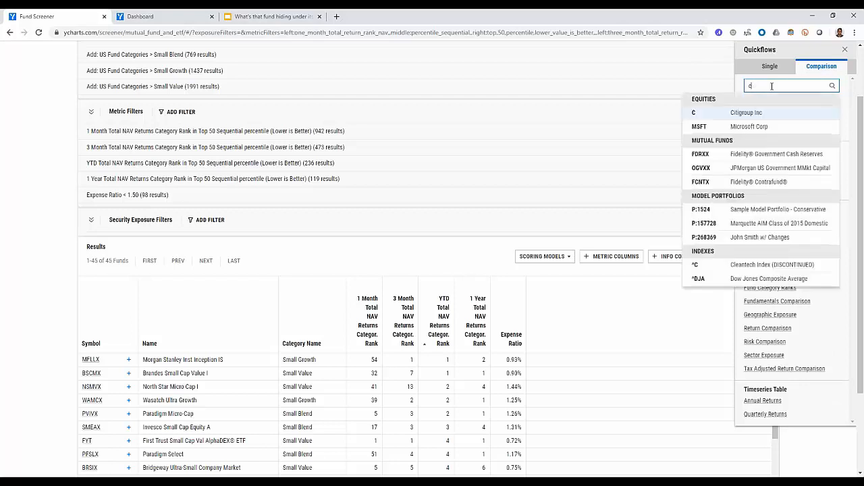
{"action": "type", "text": "ms"}
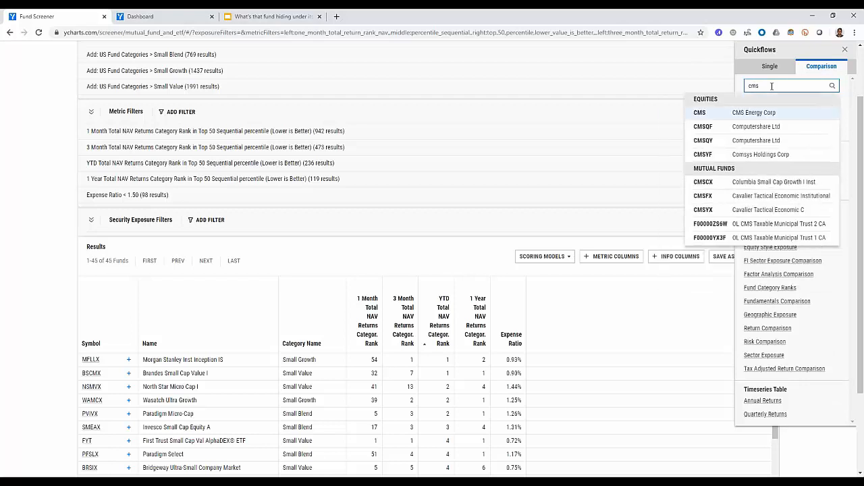
{"action": "type", "text": "cx"}
{"action": "key", "text": "Return"}
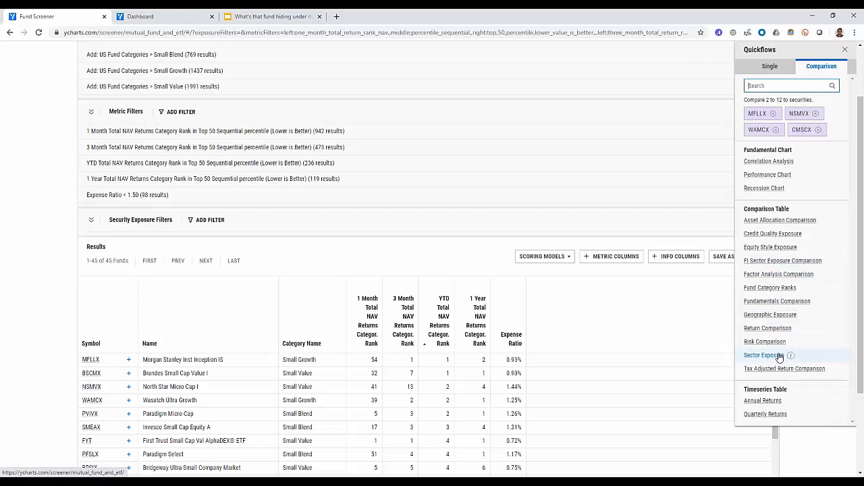
Step: Generate the Factor Analysis Comparison table for the four selected funds
{"action": "scroll", "coordinate": [781, 357], "scroll_direction": "down", "scroll_amount": 1}
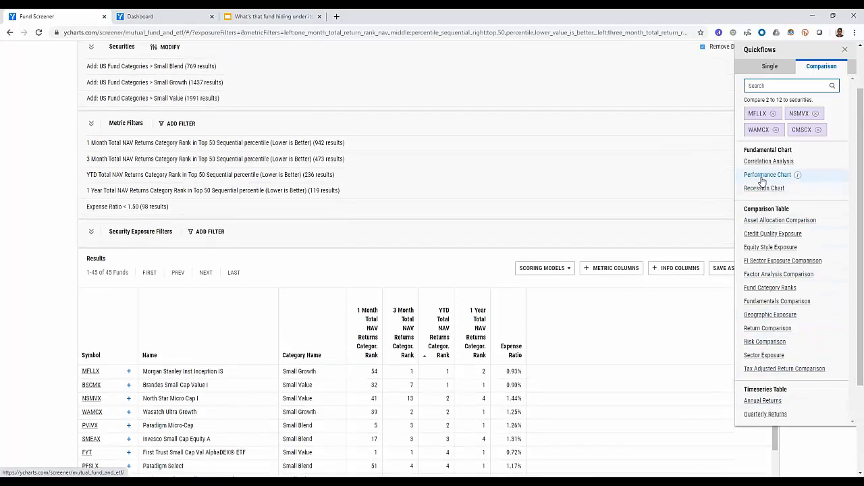
{"action": "scroll", "coordinate": [762, 181], "scroll_direction": "up", "scroll_amount": 2}
{"action": "scroll", "coordinate": [763, 181], "scroll_direction": "up", "scroll_amount": 1}
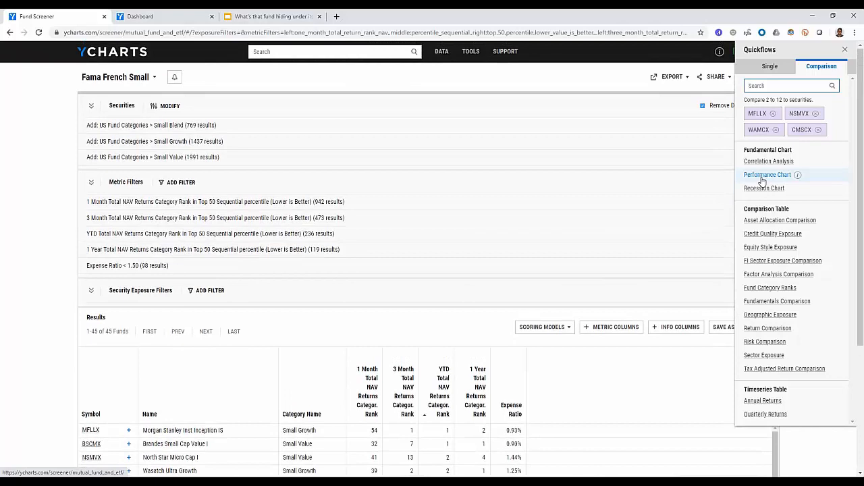
{"action": "left_click", "coordinate": [786, 274]}
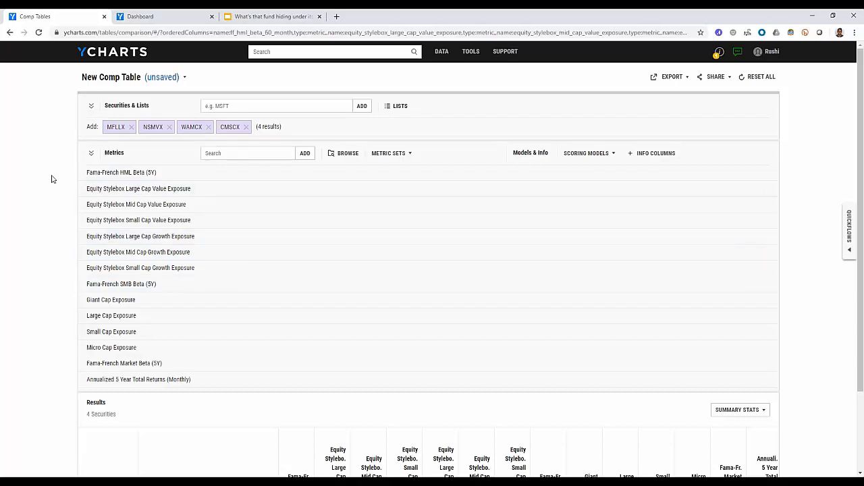
Step: Collapse the comparison table's metrics list and sort the funds by Fama-French SMB Beta (5Y) in descending order
{"action": "left_click", "coordinate": [90, 155]}
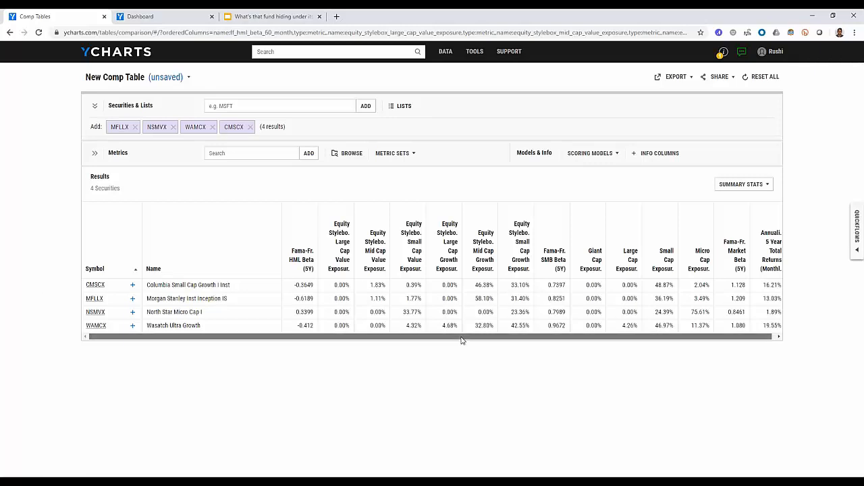
{"action": "left_click", "coordinate": [552, 254]}
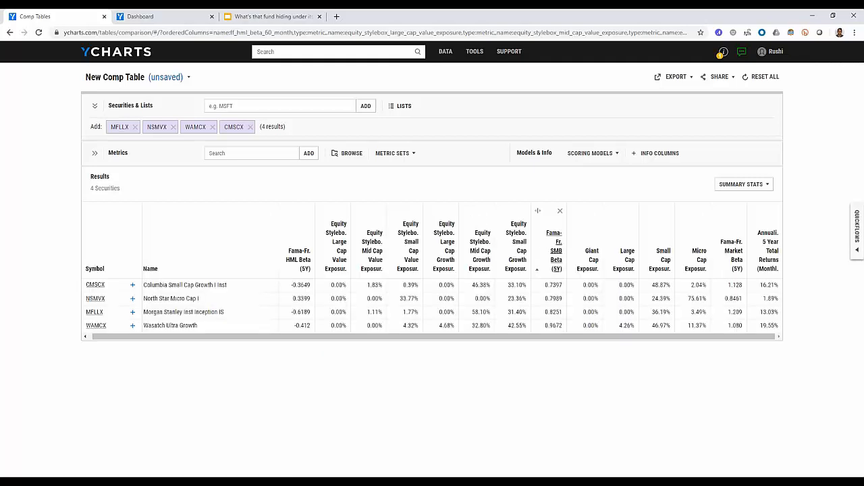
{"action": "left_click", "coordinate": [547, 257]}
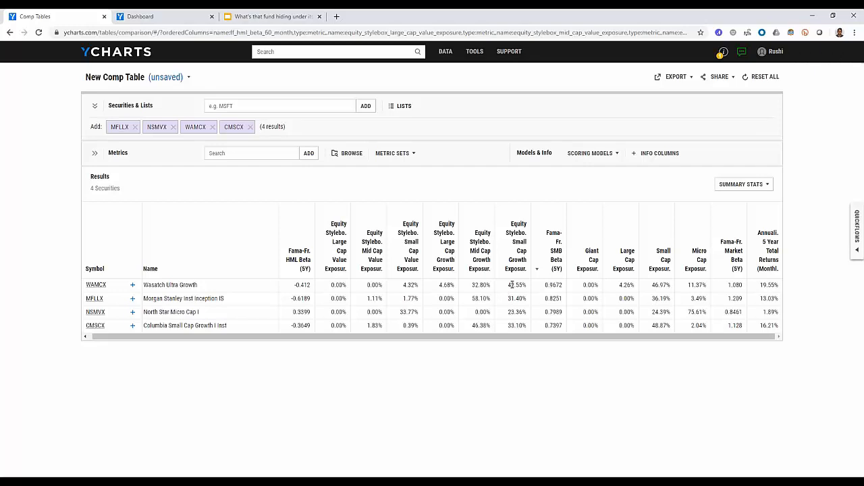
Step: Open the fund page of Wasatch Ultra Growth (WAMCX) and look over its returns chart and key stats
{"action": "left_click", "coordinate": [93, 286]}
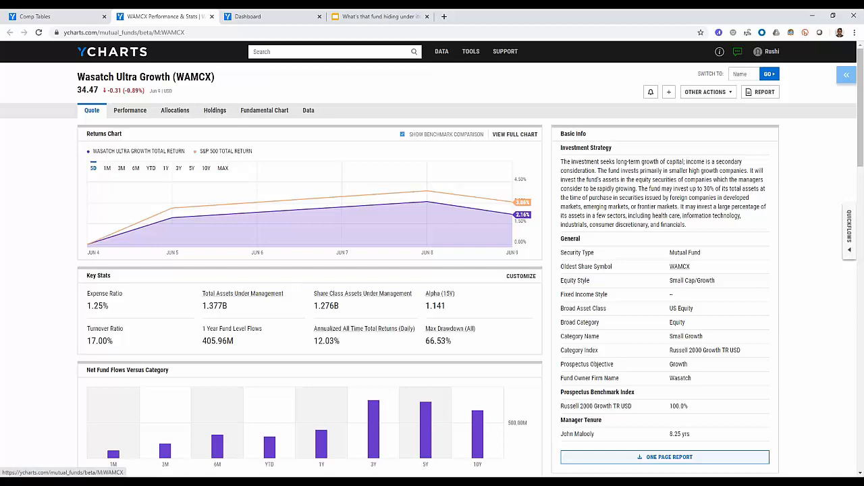
{"action": "scroll", "coordinate": [43, 202], "scroll_direction": "down", "scroll_amount": 1}
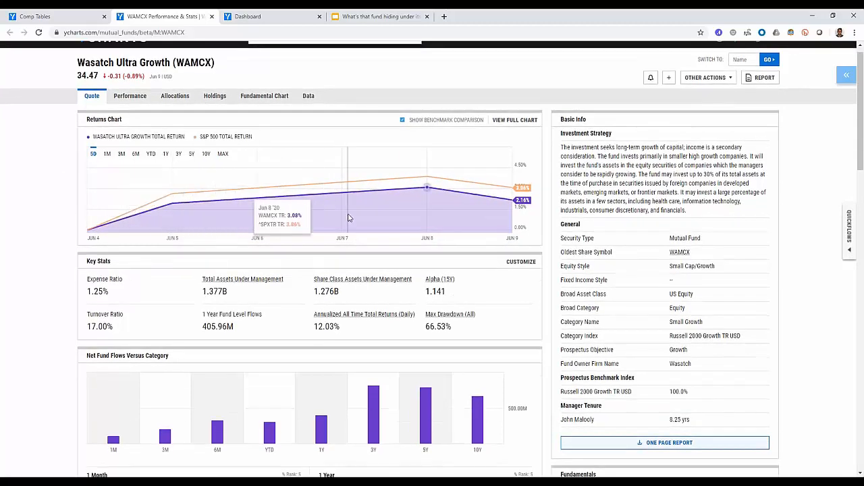
{"action": "scroll", "coordinate": [348, 218], "scroll_direction": "down", "scroll_amount": 1}
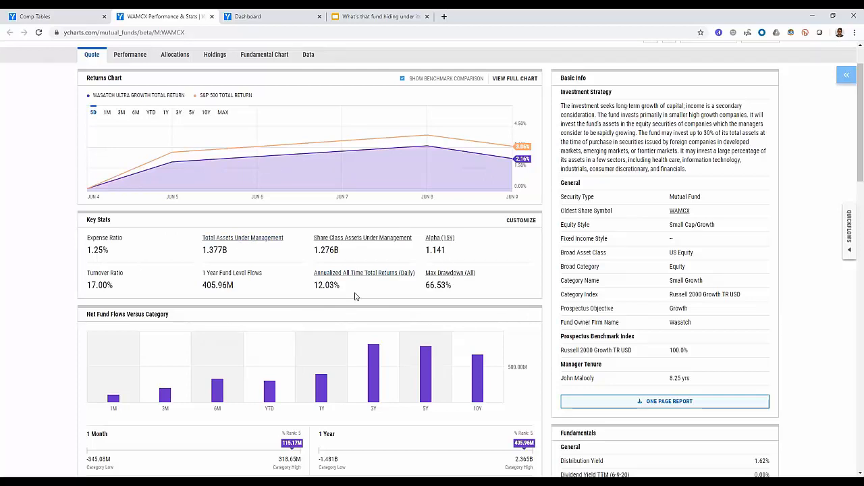
Step: Replace the Alpha (15Y) key stat on the fund page with Fama-French SMB Beta (5Y)
{"action": "left_click", "coordinate": [513, 221]}
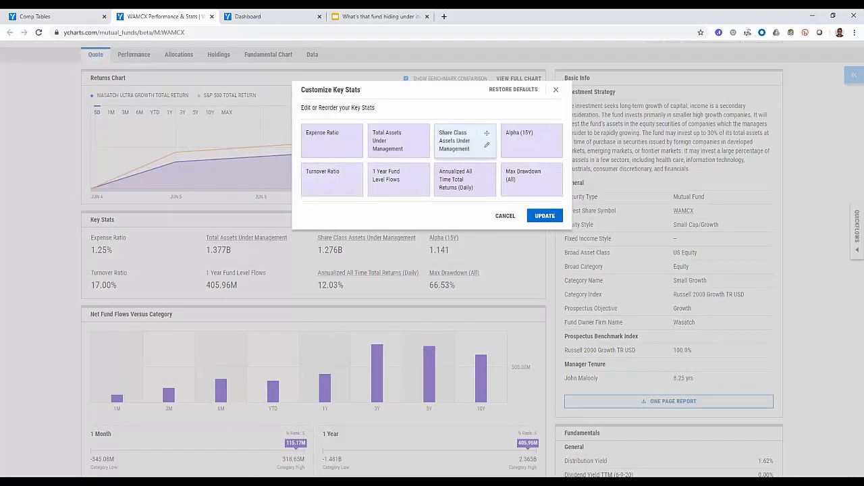
{"action": "left_click", "coordinate": [555, 146]}
{"action": "left_click", "coordinate": [429, 110]}
{"action": "type", "text": "fa"}
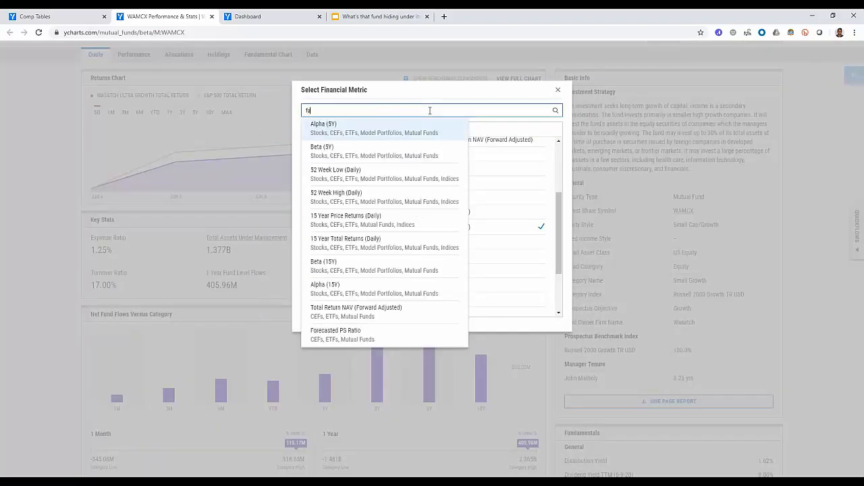
{"action": "type", "text": "ma"}
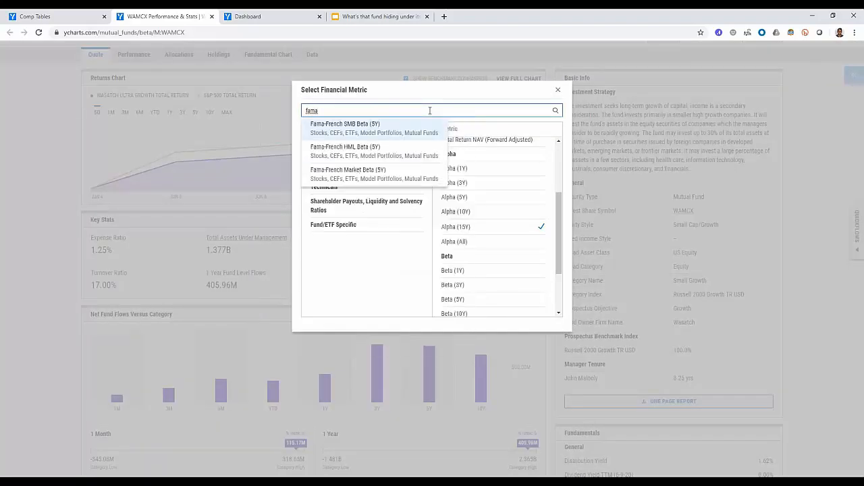
{"action": "key", "text": "Return"}
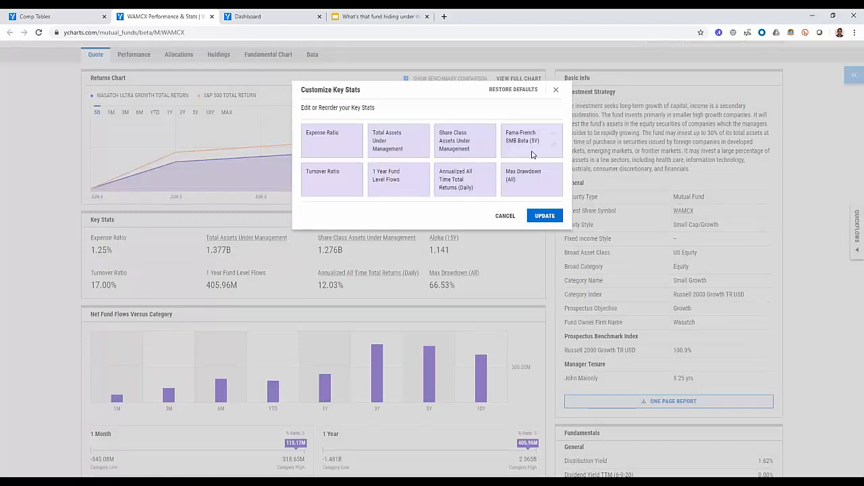
{"action": "left_click", "coordinate": [534, 215]}
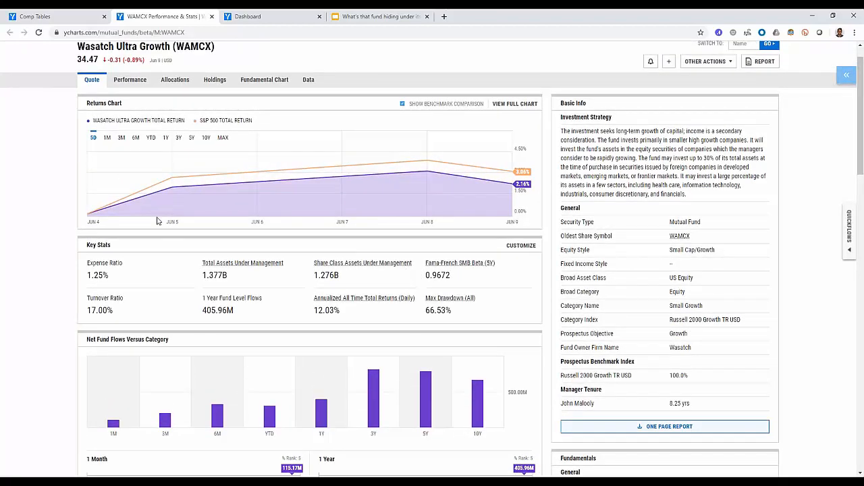
Step: Examine WAMCX's net fund flows and performance versus category and its annual total returns versus peers
{"action": "scroll", "coordinate": [56, 202], "scroll_direction": "down", "scroll_amount": 1}
{"action": "scroll", "coordinate": [56, 201], "scroll_direction": "down", "scroll_amount": 1}
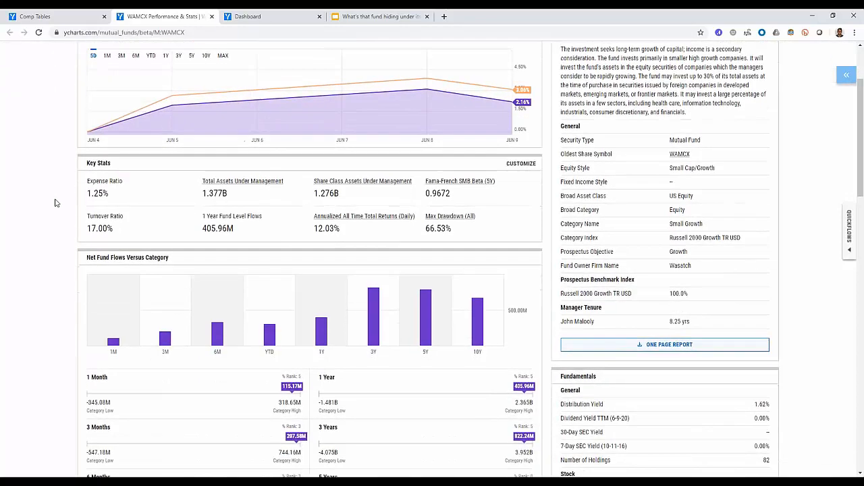
{"action": "scroll", "coordinate": [57, 202], "scroll_direction": "down", "scroll_amount": 3}
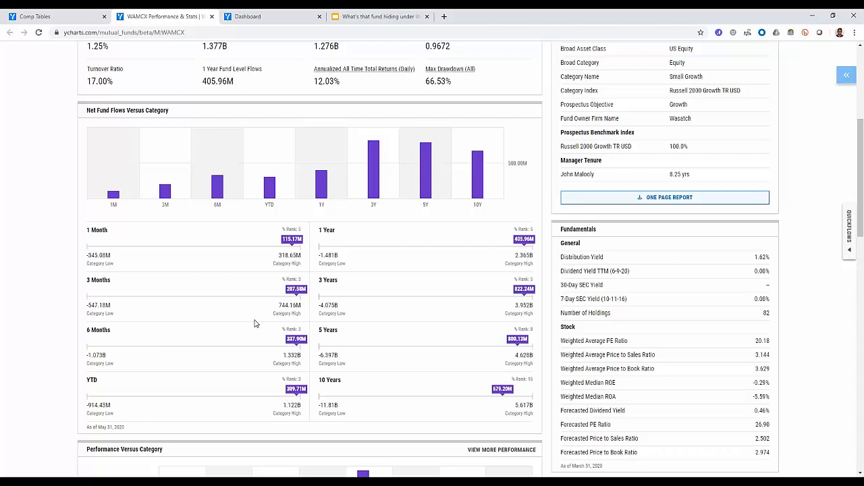
{"action": "scroll", "coordinate": [255, 324], "scroll_direction": "up", "scroll_amount": 3}
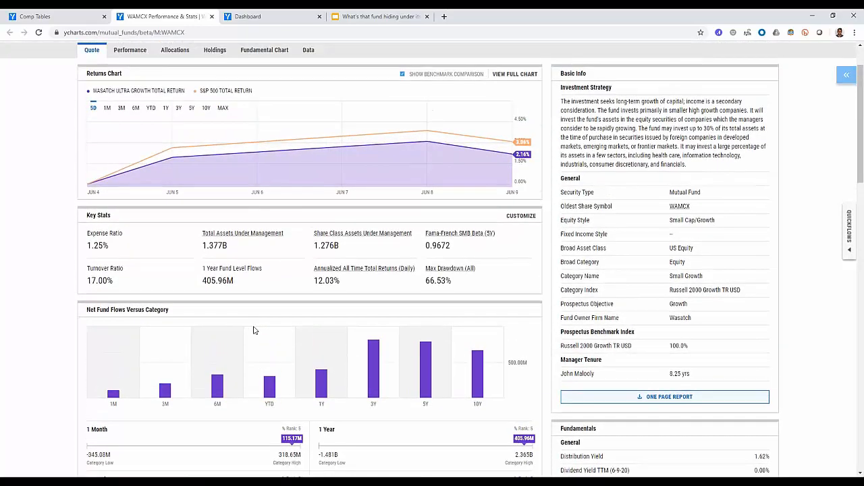
{"action": "scroll", "coordinate": [254, 323], "scroll_direction": "up", "scroll_amount": 1}
{"action": "scroll", "coordinate": [254, 327], "scroll_direction": "down", "scroll_amount": 5}
{"action": "scroll", "coordinate": [254, 330], "scroll_direction": "down", "scroll_amount": 4}
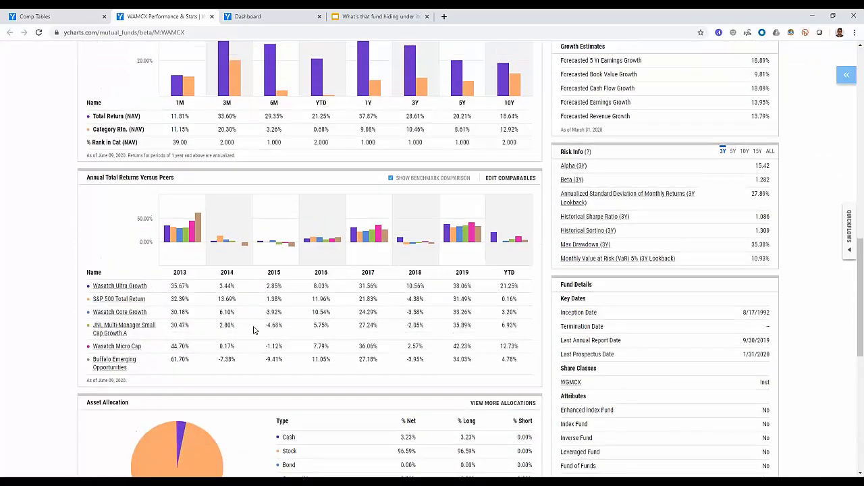
{"action": "scroll", "coordinate": [254, 330], "scroll_direction": "up", "scroll_amount": 10}
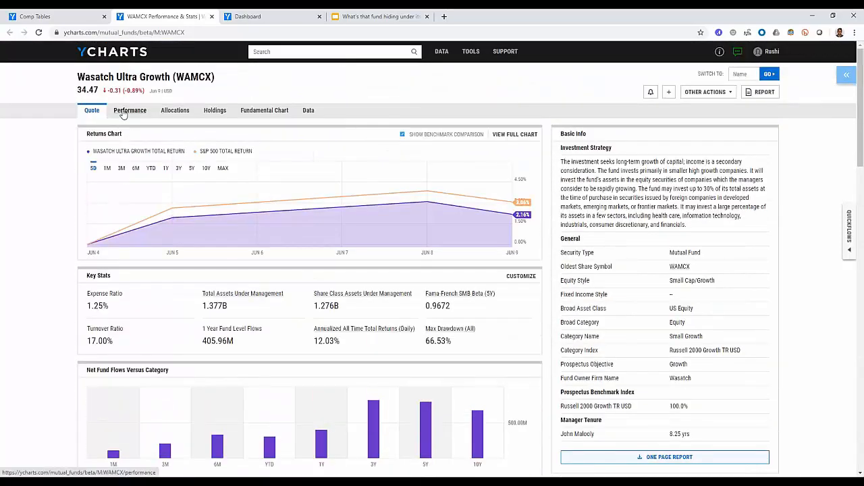
Step: Open WAMCX's performance page and review its cumulative total returns versus peers and performance versus category
{"action": "left_click", "coordinate": [125, 113]}
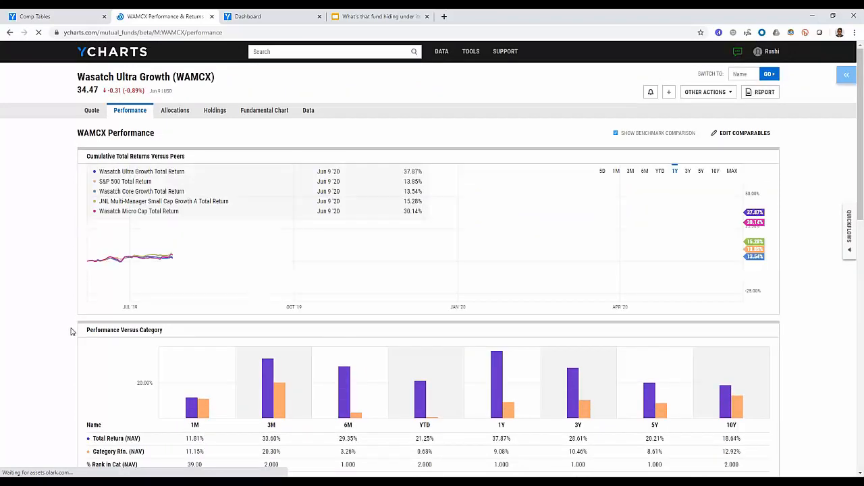
{"action": "scroll", "coordinate": [70, 331], "scroll_direction": "down", "scroll_amount": 1}
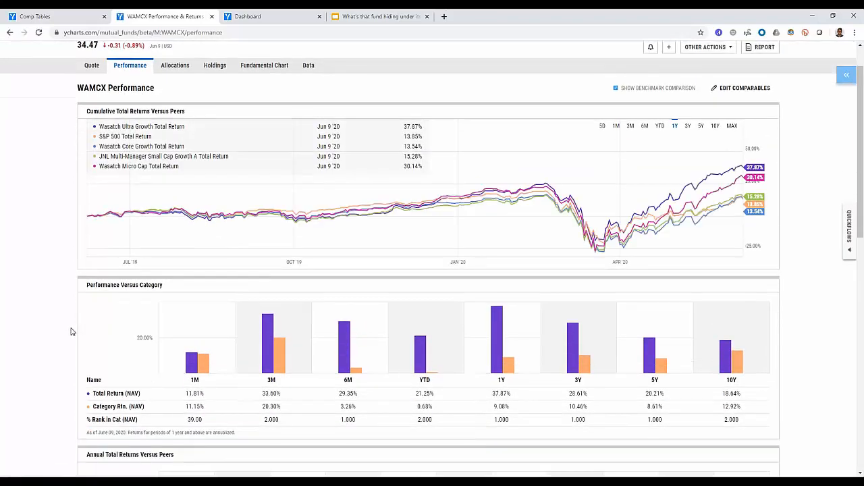
{"action": "scroll", "coordinate": [70, 331], "scroll_direction": "up", "scroll_amount": 1}
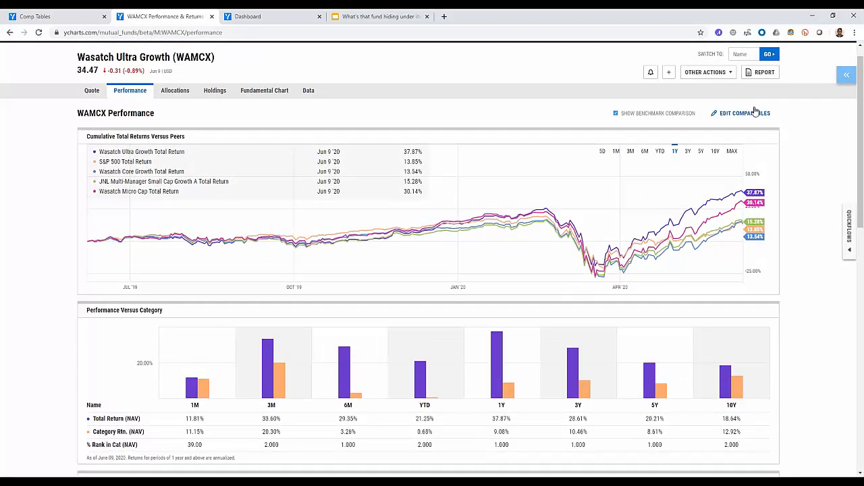
Step: Open WAMCX's asset allocations page and review its region, market capitalization, sector and style exposures
{"action": "left_click", "coordinate": [170, 94]}
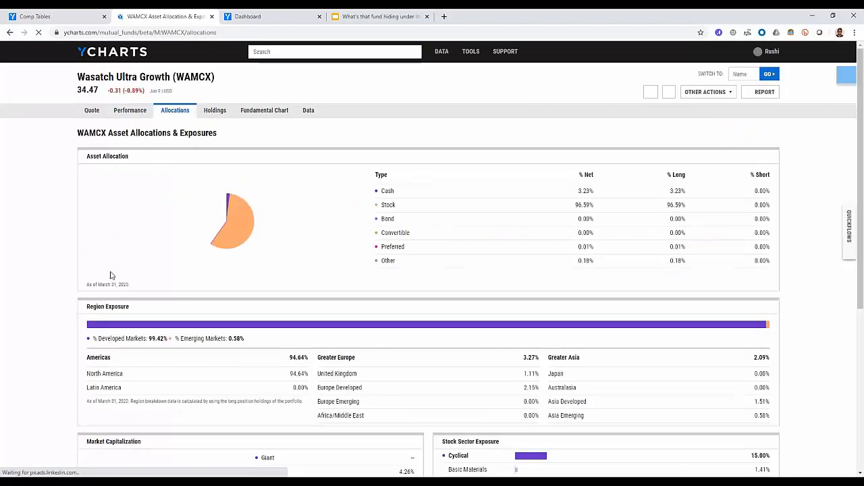
{"action": "scroll", "coordinate": [51, 280], "scroll_direction": "down", "scroll_amount": 1}
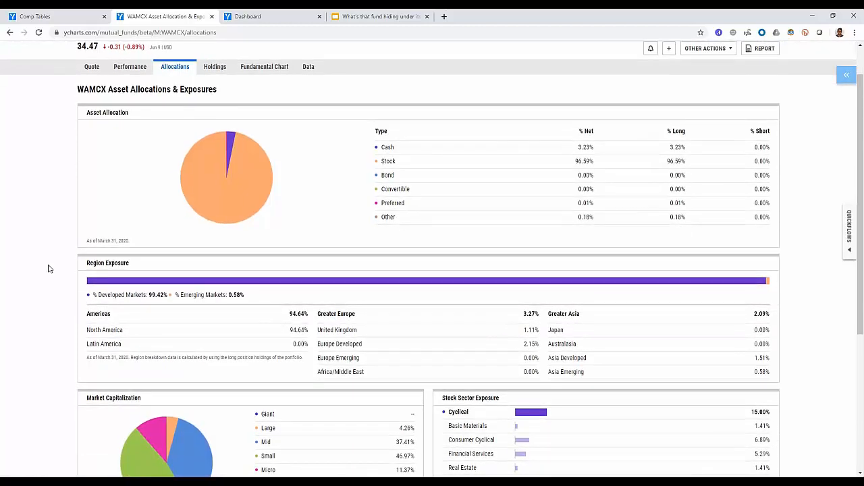
{"action": "scroll", "coordinate": [49, 274], "scroll_direction": "down", "scroll_amount": 1}
{"action": "scroll", "coordinate": [48, 269], "scroll_direction": "down", "scroll_amount": 2}
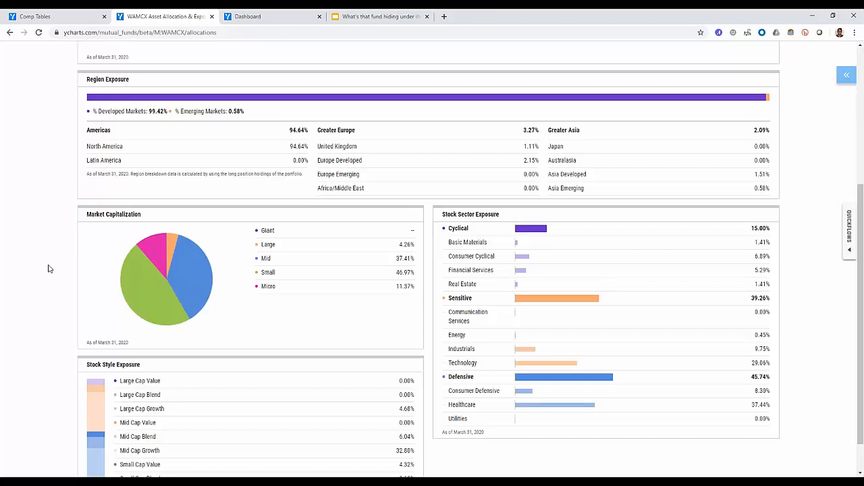
Step: Generate a Comprehensive Overview Report for WAMCX, prepared for Client A
{"action": "scroll", "coordinate": [48, 269], "scroll_direction": "down", "scroll_amount": 1}
{"action": "scroll", "coordinate": [48, 269], "scroll_direction": "up", "scroll_amount": 5}
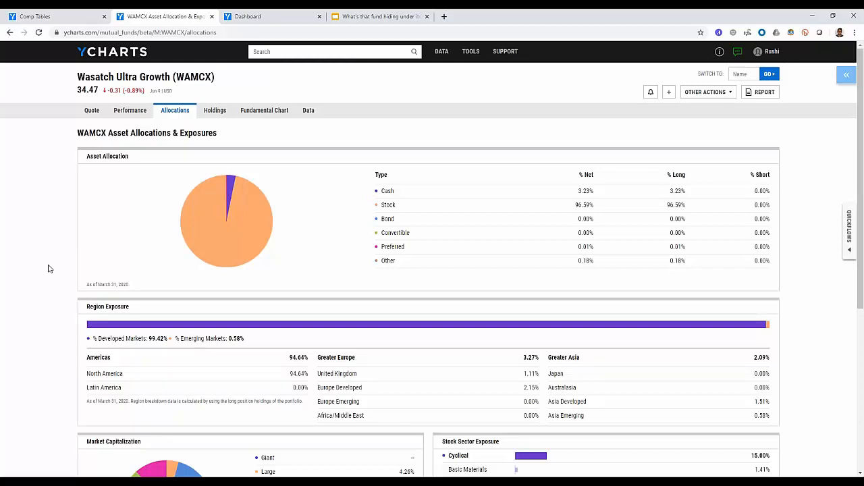
{"action": "left_click", "coordinate": [762, 96]}
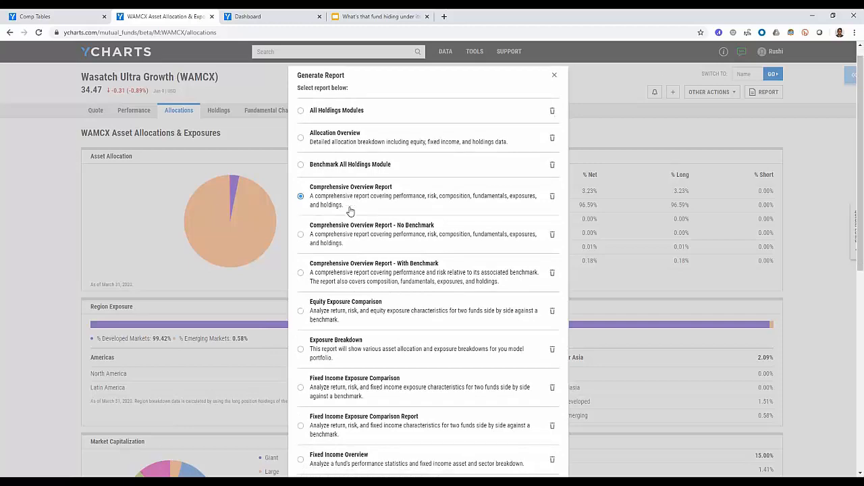
{"action": "scroll", "coordinate": [351, 212], "scroll_direction": "down", "scroll_amount": 6}
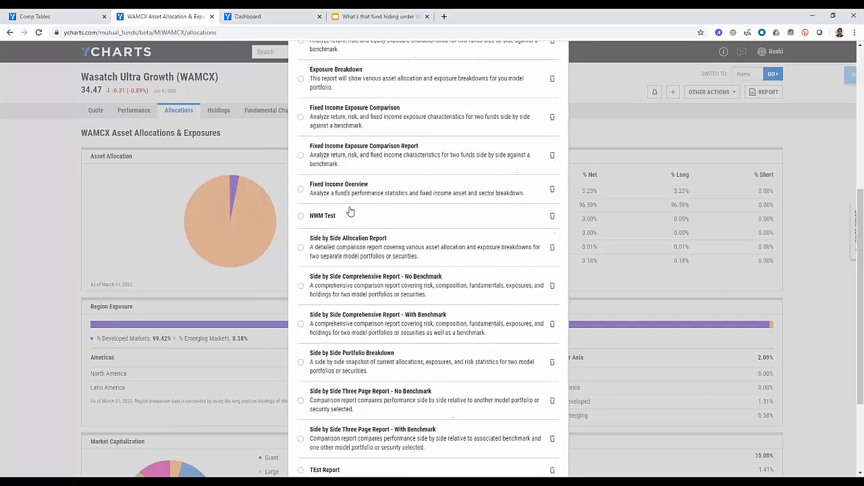
{"action": "left_click", "coordinate": [537, 423]}
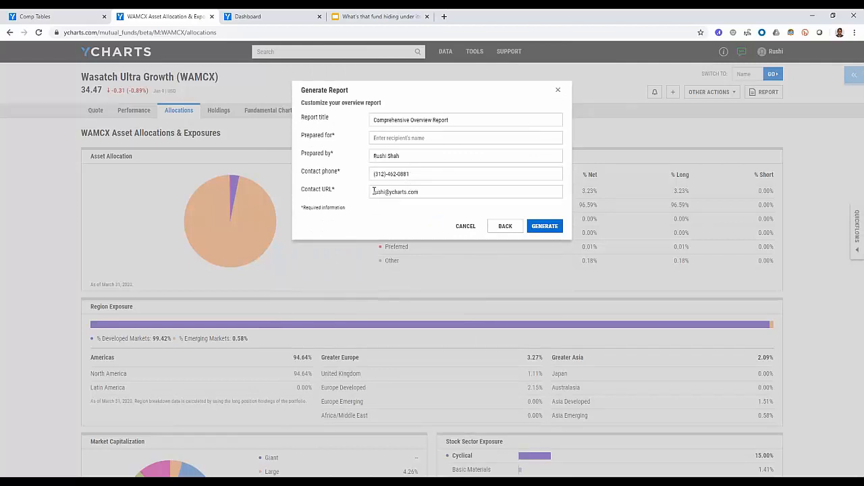
{"action": "left_click", "coordinate": [372, 138]}
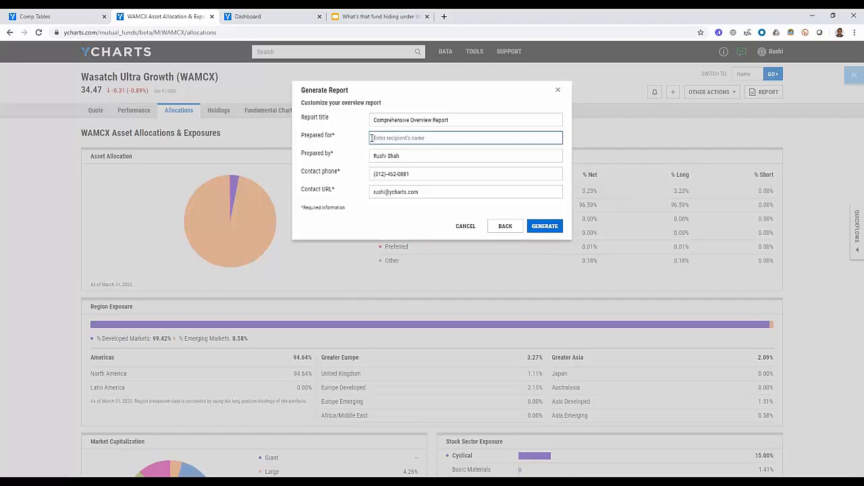
{"action": "type", "text": "Client A"}
{"action": "left_click", "coordinate": [540, 227]}
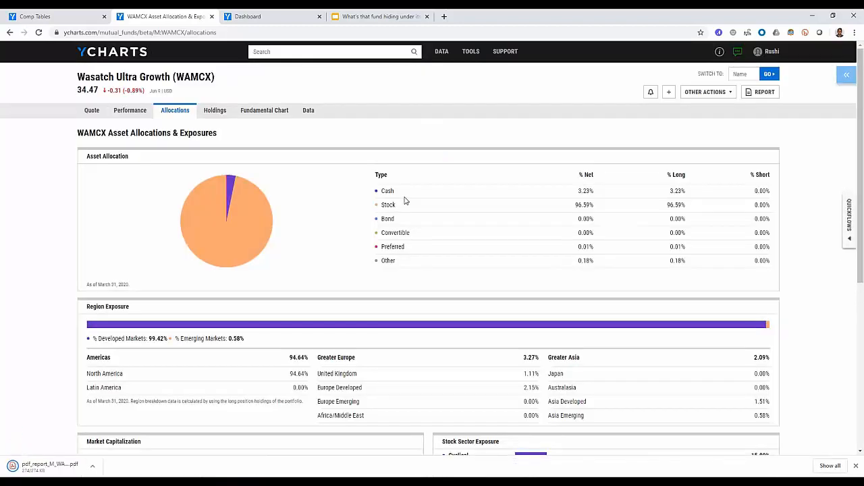
Step: Open the downloaded WAMCX PDF report and review its key stats and cumulative, periodic and annual returns
{"action": "left_click", "coordinate": [32, 466]}
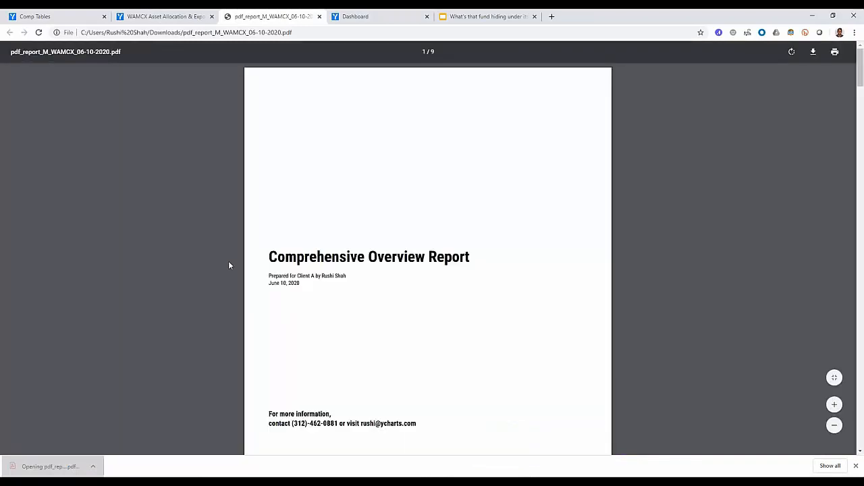
{"action": "scroll", "coordinate": [228, 262], "scroll_direction": "down", "scroll_amount": 2}
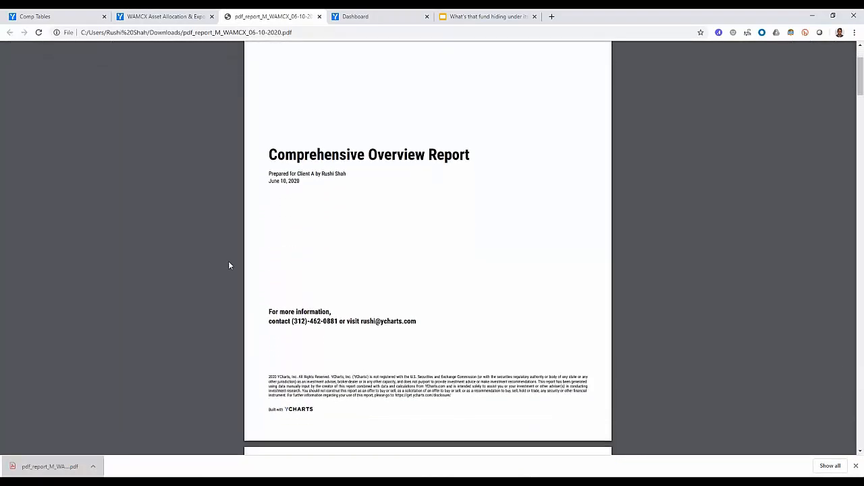
{"action": "scroll", "coordinate": [229, 265], "scroll_direction": "up", "scroll_amount": 1}
{"action": "scroll", "coordinate": [228, 265], "scroll_direction": "down", "scroll_amount": 3}
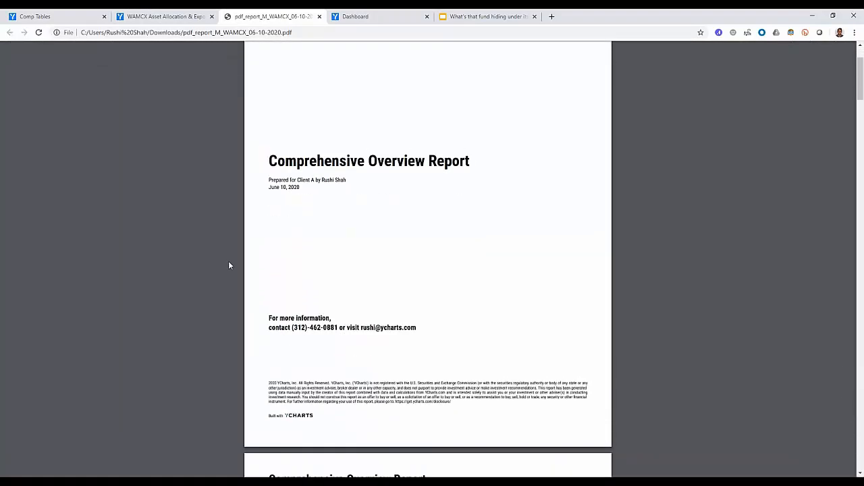
{"action": "scroll", "coordinate": [228, 265], "scroll_direction": "down", "scroll_amount": 6}
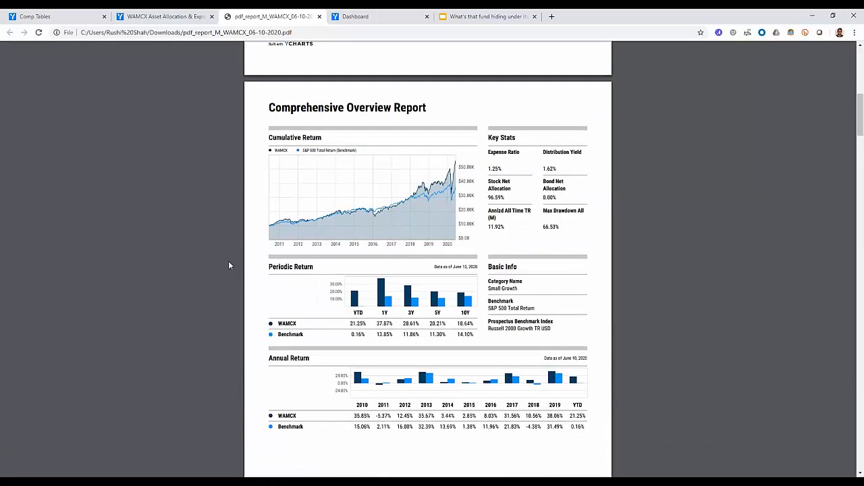
{"action": "scroll", "coordinate": [229, 265], "scroll_direction": "up", "scroll_amount": 1}
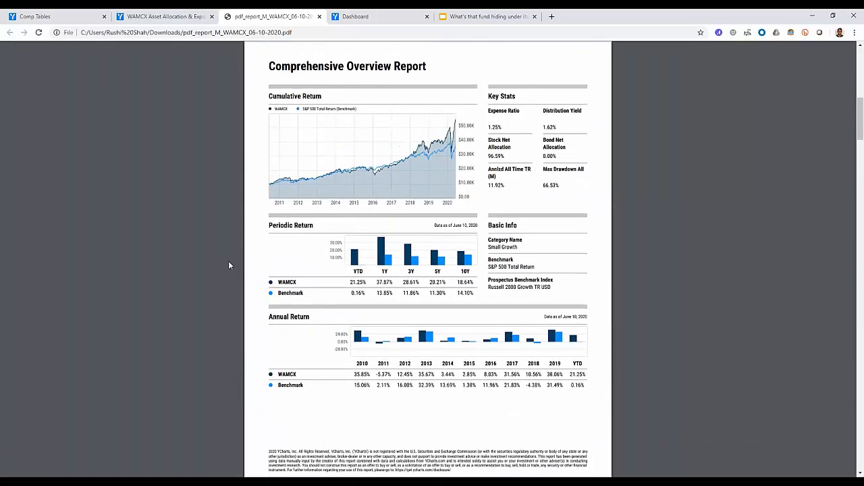
Step: Review the report's asset allocation, market capitalization, sector, geographic and style exposures and its top 10 holdings
{"action": "scroll", "coordinate": [229, 265], "scroll_direction": "down", "scroll_amount": 6}
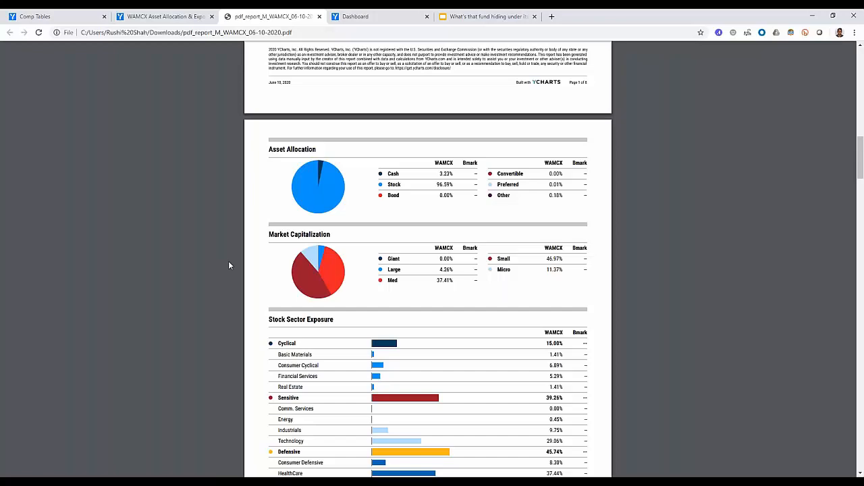
{"action": "scroll", "coordinate": [228, 266], "scroll_direction": "down", "scroll_amount": 5}
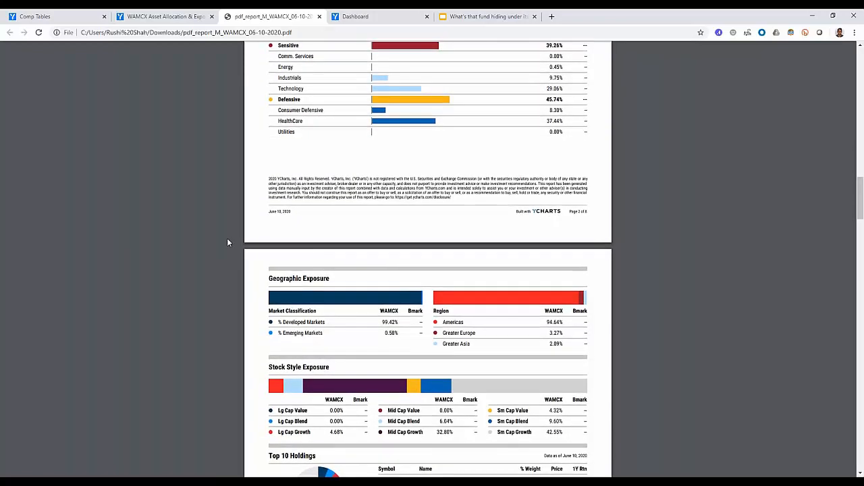
{"action": "scroll", "coordinate": [228, 242], "scroll_direction": "down", "scroll_amount": 2}
{"action": "scroll", "coordinate": [228, 243], "scroll_direction": "down", "scroll_amount": 1}
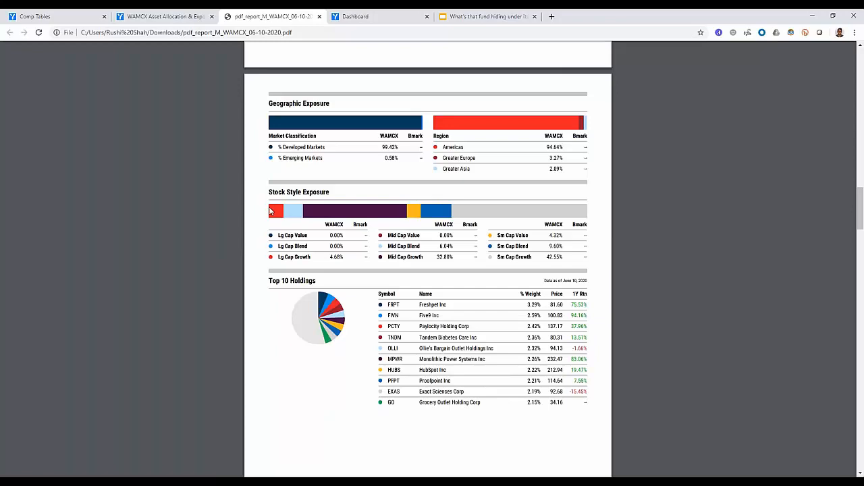
Step: Skim the report's bond exposure and risk info pages, and return to its cover page
{"action": "scroll", "coordinate": [271, 211], "scroll_direction": "down", "scroll_amount": 5}
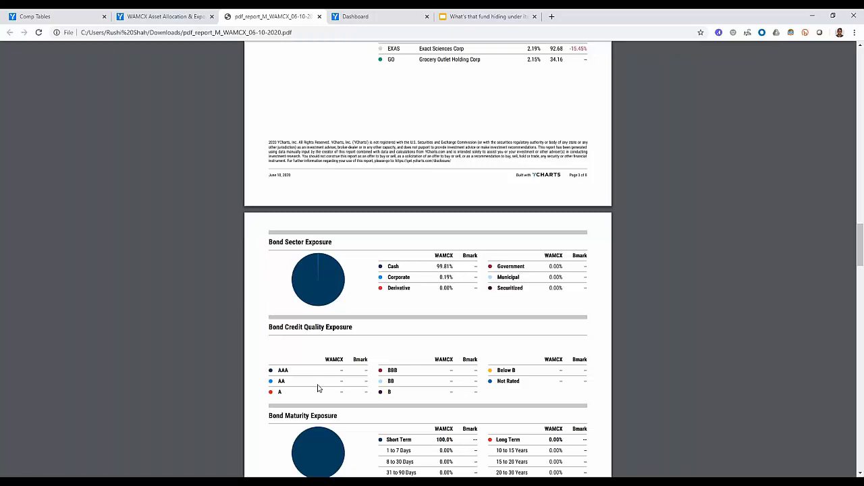
{"action": "scroll", "coordinate": [319, 388], "scroll_direction": "down", "scroll_amount": 5}
{"action": "scroll", "coordinate": [319, 388], "scroll_direction": "down", "scroll_amount": 5}
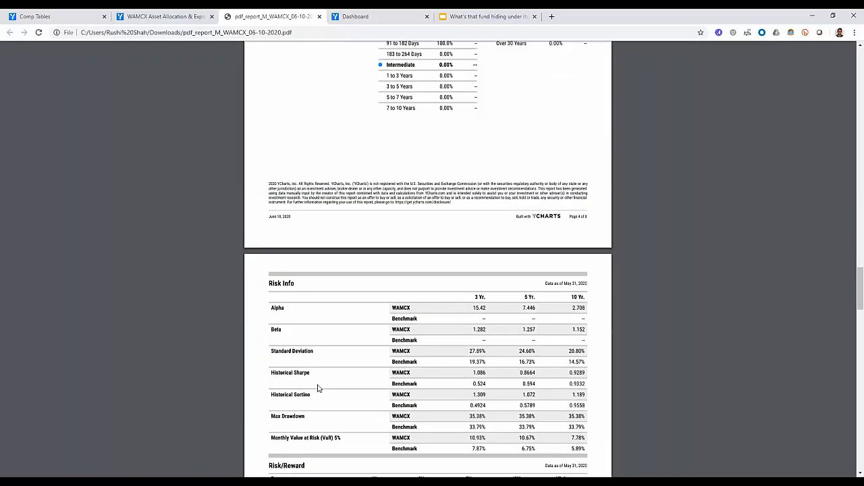
{"action": "scroll", "coordinate": [319, 388], "scroll_direction": "up", "scroll_amount": 3}
{"action": "scroll", "coordinate": [318, 388], "scroll_direction": "up", "scroll_amount": 15}
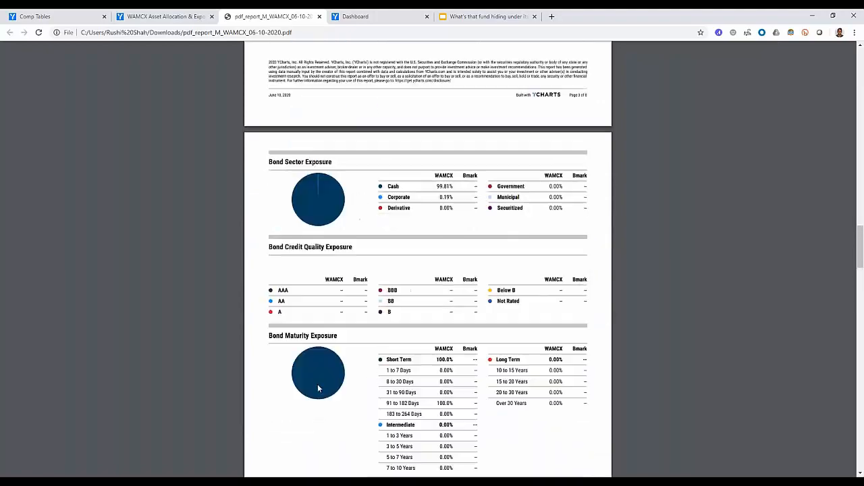
{"action": "scroll", "coordinate": [318, 388], "scroll_direction": "up", "scroll_amount": 14}
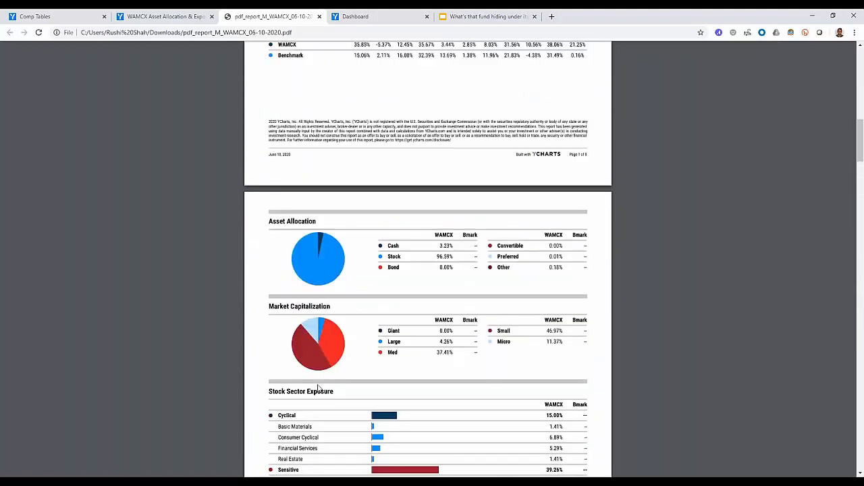
{"action": "scroll", "coordinate": [319, 388], "scroll_direction": "up", "scroll_amount": 2}
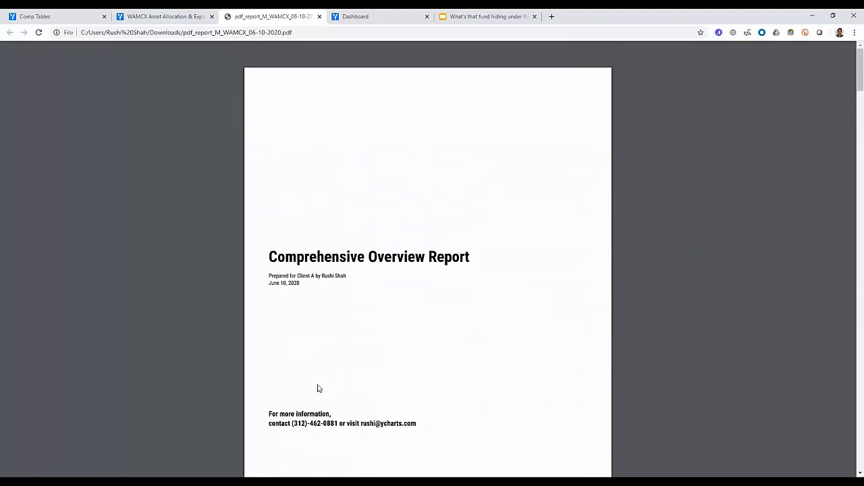
Step: Run the Factor Analysis quickflow for WAMCX and remove Fama-French HML Beta (5Y) and the Monthly HML Benchmark Return from the chart
{"action": "left_click", "coordinate": [161, 19]}
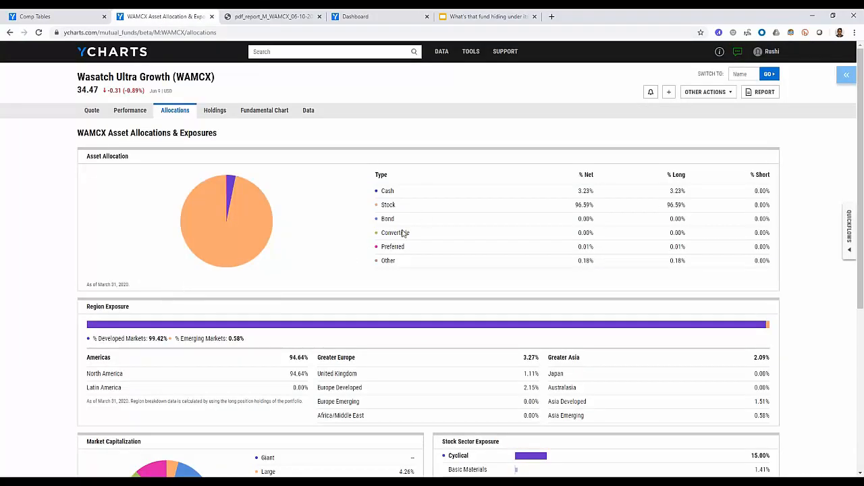
{"action": "left_click", "coordinate": [848, 227]}
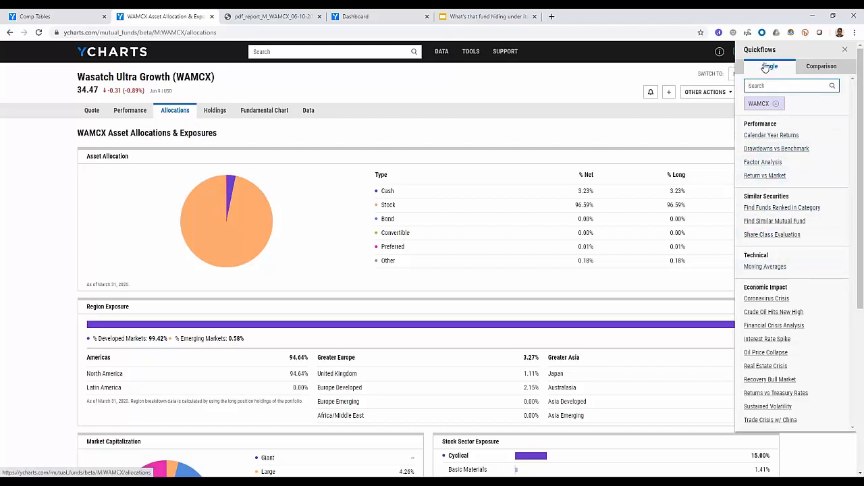
{"action": "left_click", "coordinate": [762, 164]}
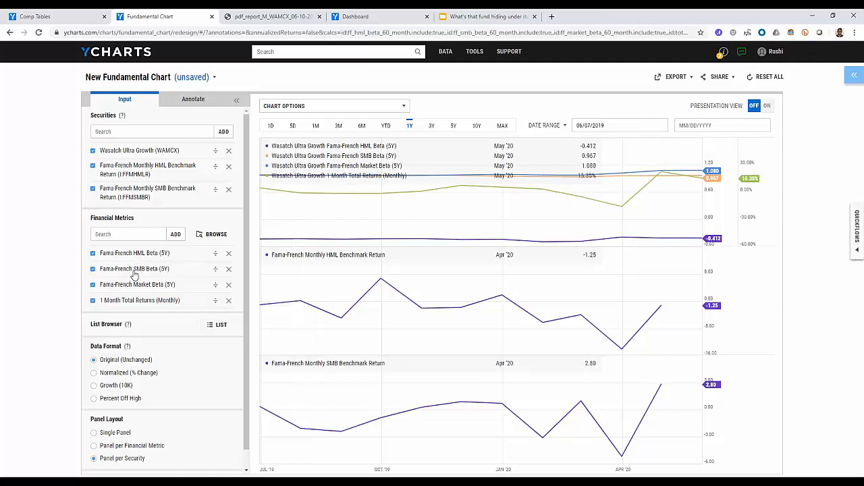
{"action": "left_click", "coordinate": [228, 254]}
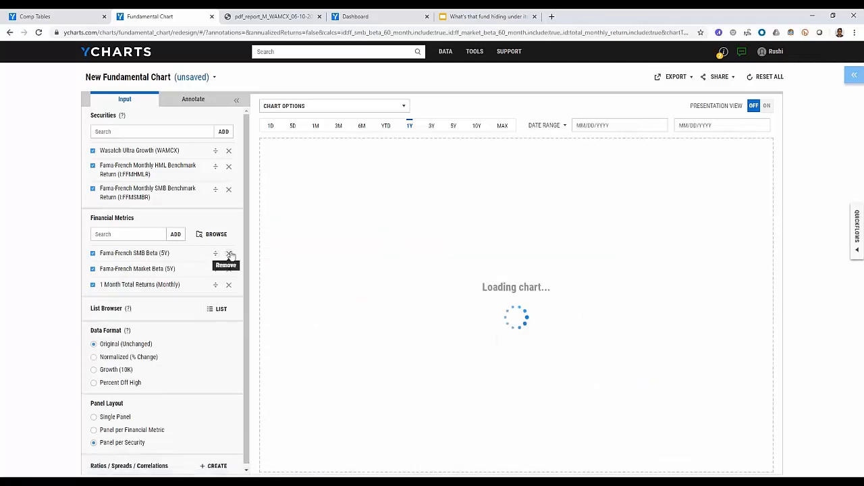
{"action": "left_click", "coordinate": [229, 167]}
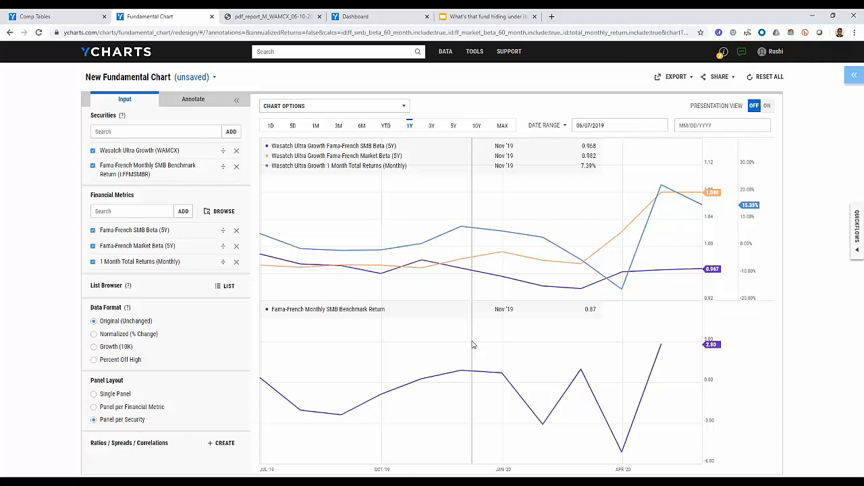
Step: Find the Client A Portfolio model portfolio and open its holdings to examine the sleeves
{"action": "left_click", "coordinate": [295, 51]}
{"action": "type", "text": "c"}
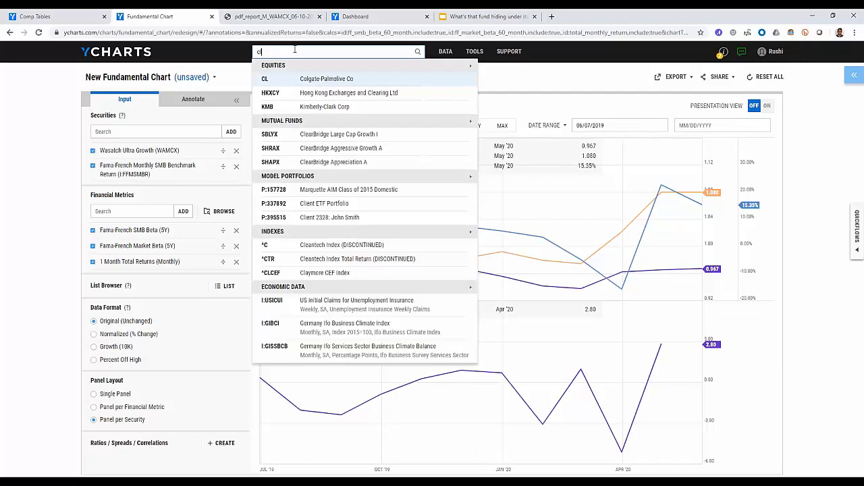
{"action": "type", "text": "lient a"}
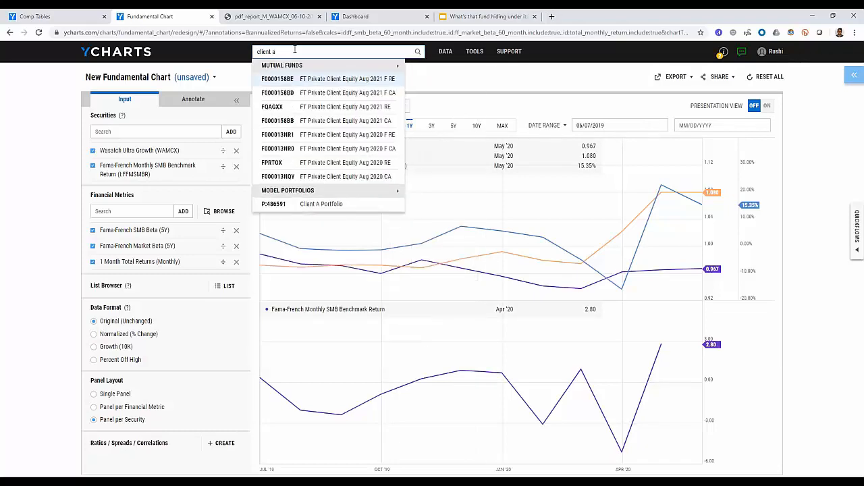
{"action": "left_click", "coordinate": [294, 204]}
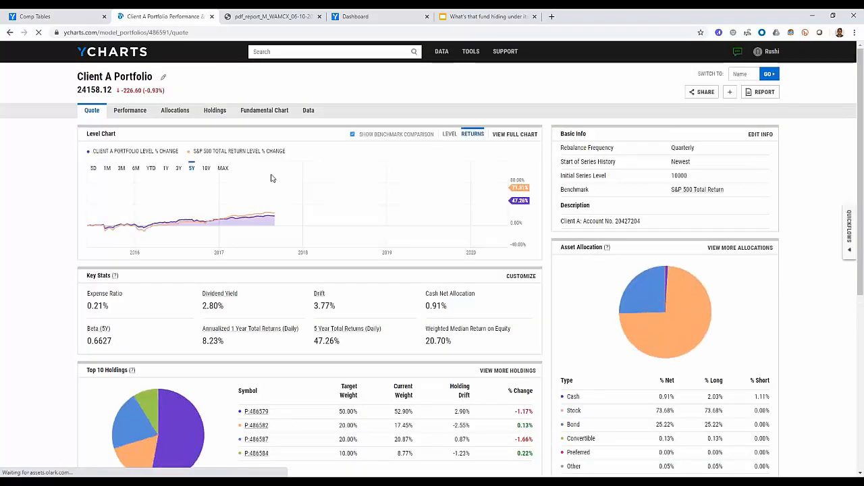
{"action": "left_click", "coordinate": [208, 115]}
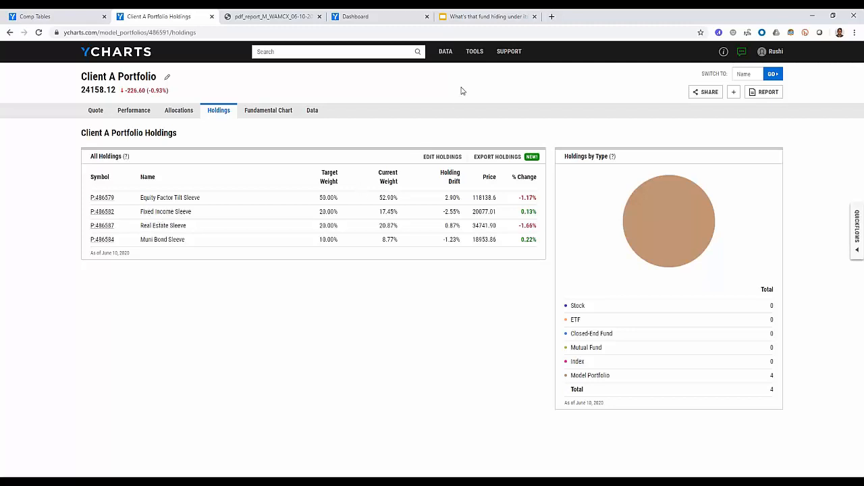
Step: Start a new fund screen from the fixed income template Top Performing Tax-preferred Bond Funds
{"action": "mouse_move", "coordinate": [475, 53]}
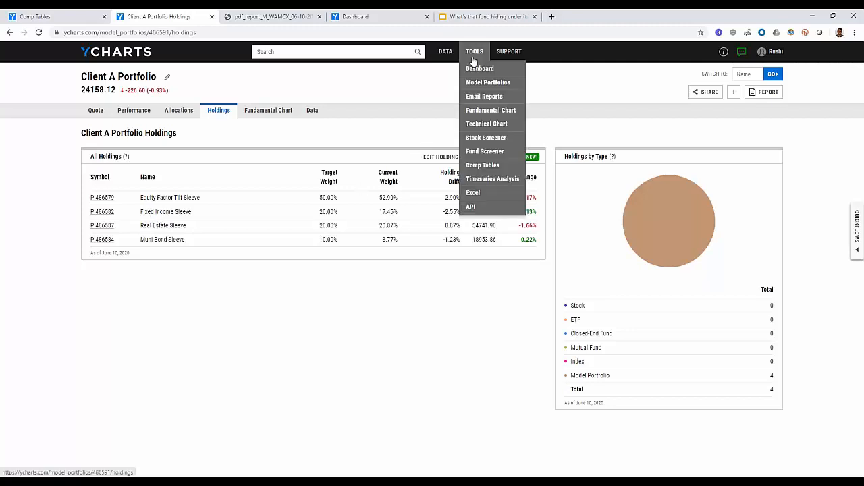
{"action": "left_click", "coordinate": [482, 152]}
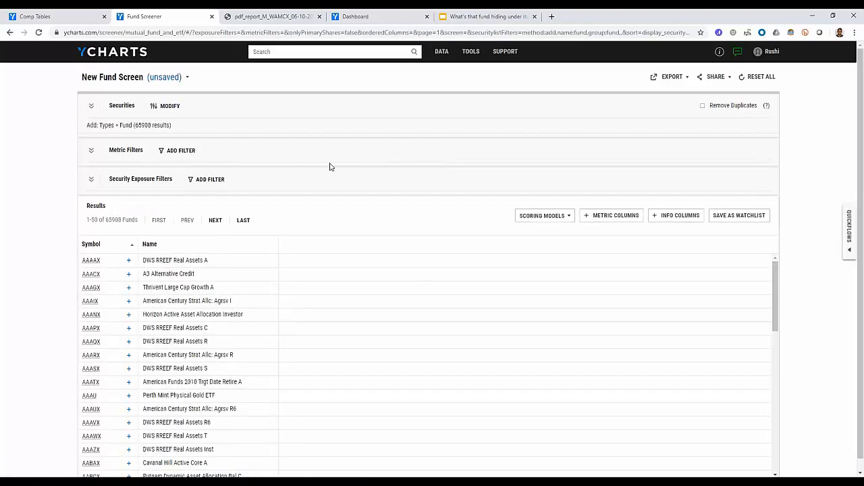
{"action": "left_click", "coordinate": [187, 77]}
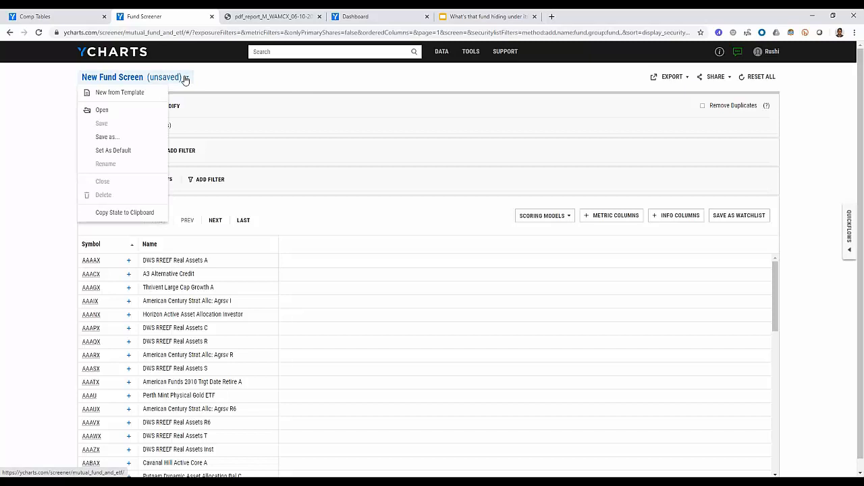
{"action": "left_click", "coordinate": [145, 101]}
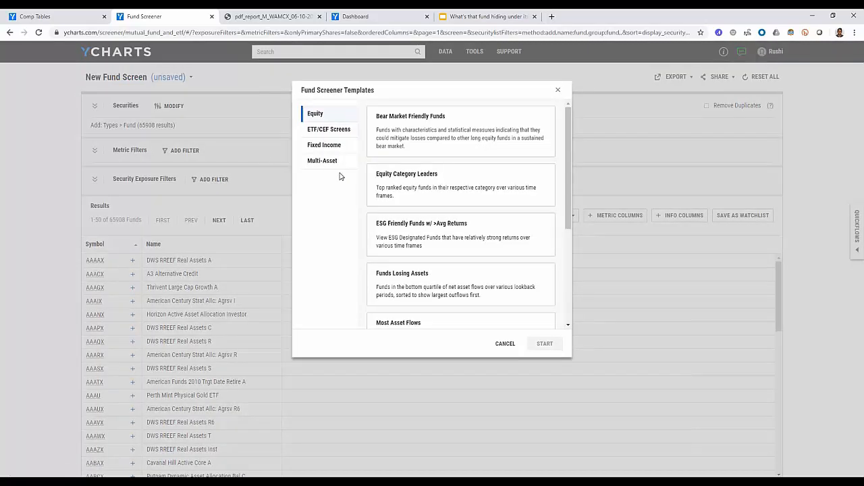
{"action": "left_click", "coordinate": [313, 153]}
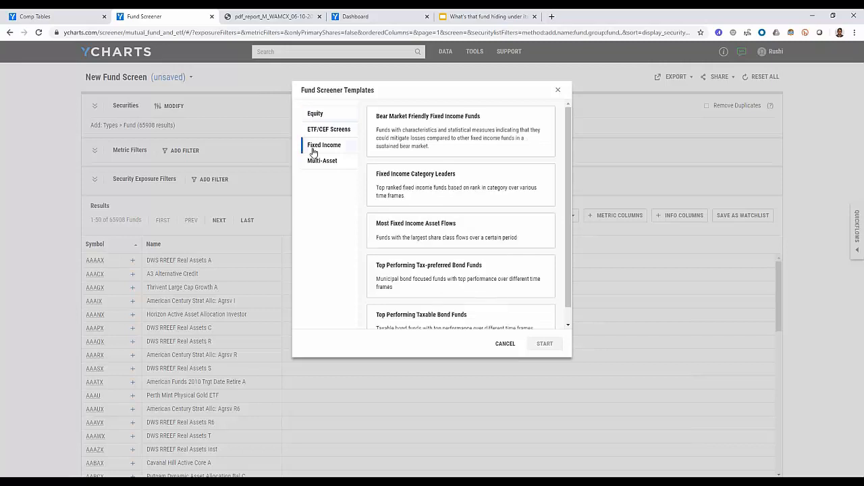
{"action": "scroll", "coordinate": [462, 215], "scroll_direction": "down", "scroll_amount": 2}
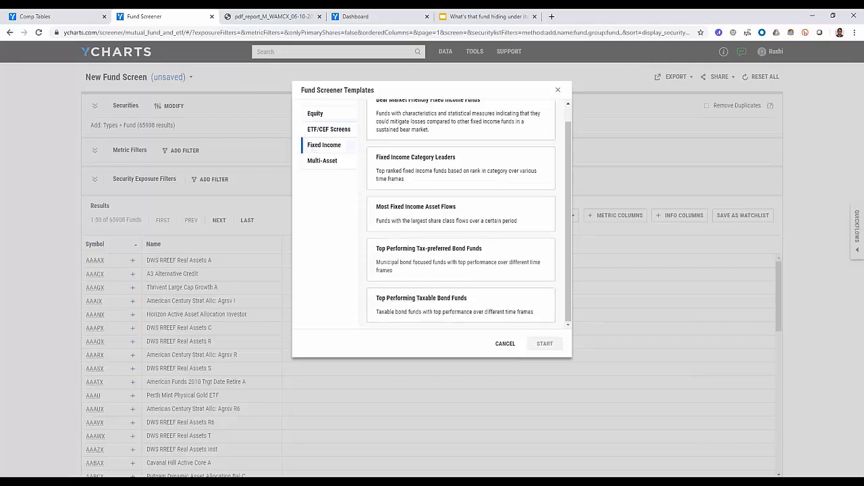
{"action": "scroll", "coordinate": [422, 272], "scroll_direction": "up", "scroll_amount": 1}
{"action": "scroll", "coordinate": [422, 271], "scroll_direction": "down", "scroll_amount": 1}
{"action": "left_click", "coordinate": [384, 266]}
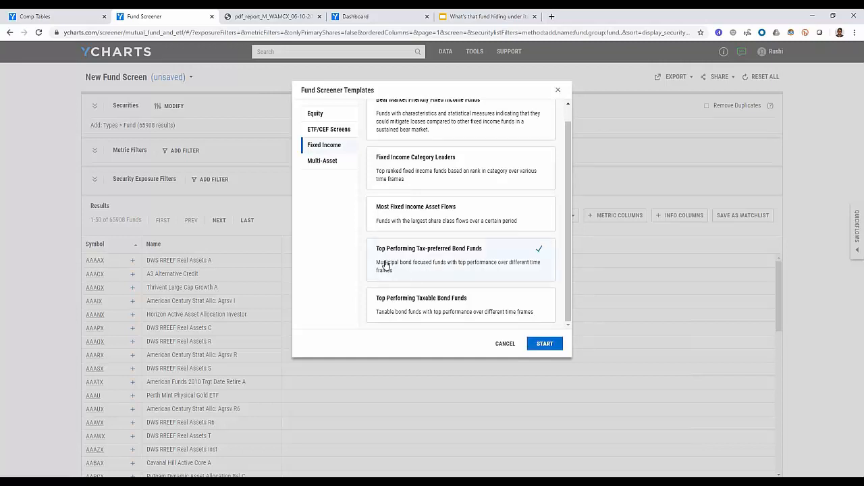
{"action": "left_click", "coordinate": [541, 347]}
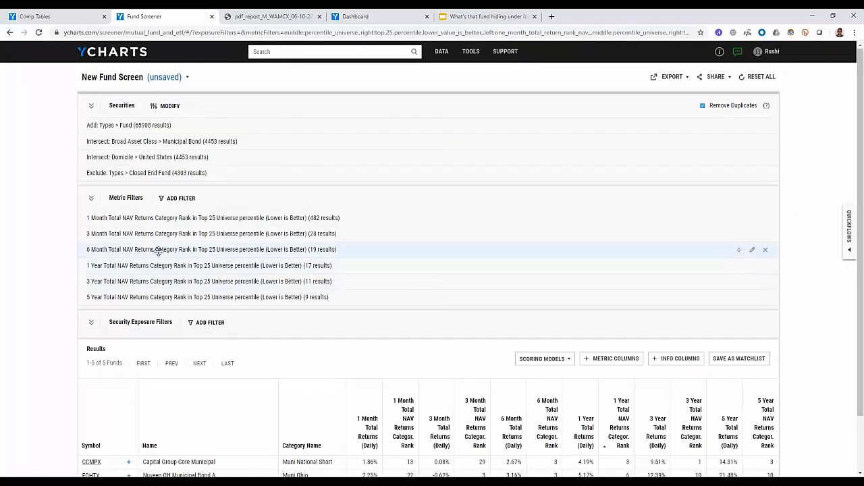
Step: Replace the screen's Municipal Bond asset class criterion with the broad category Fixed Income
{"action": "scroll", "coordinate": [32, 241], "scroll_direction": "down", "scroll_amount": 1}
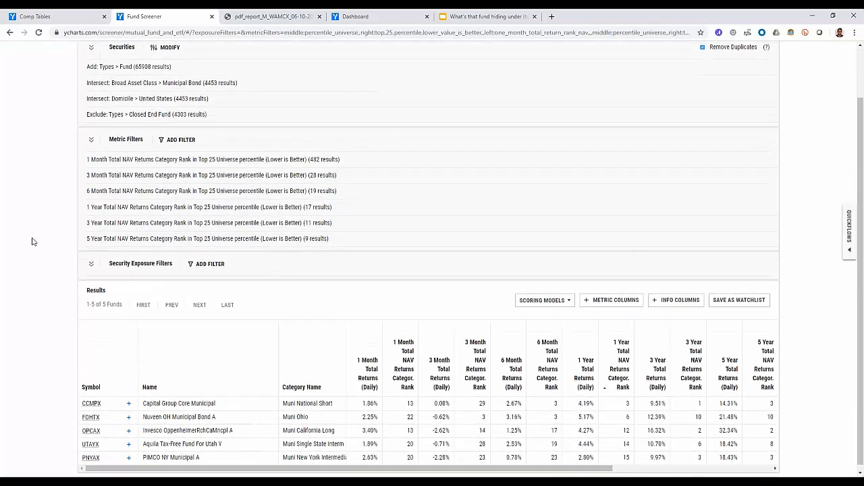
{"action": "scroll", "coordinate": [32, 241], "scroll_direction": "up", "scroll_amount": 1}
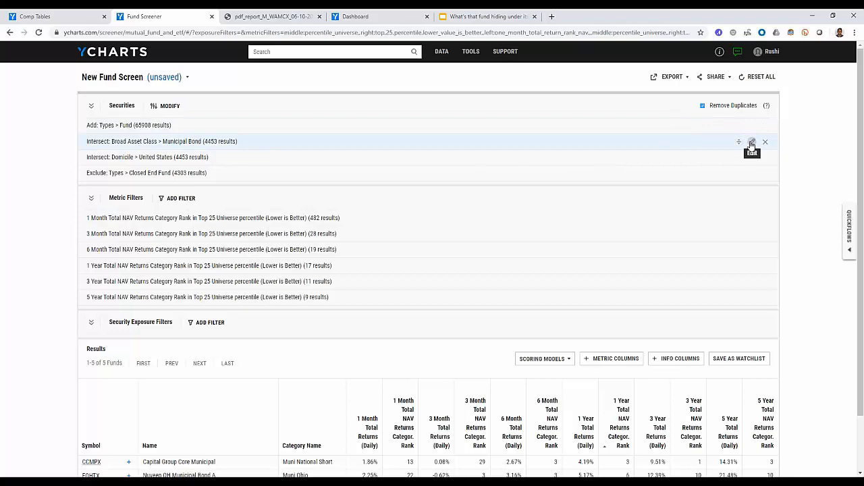
{"action": "left_click", "coordinate": [752, 144]}
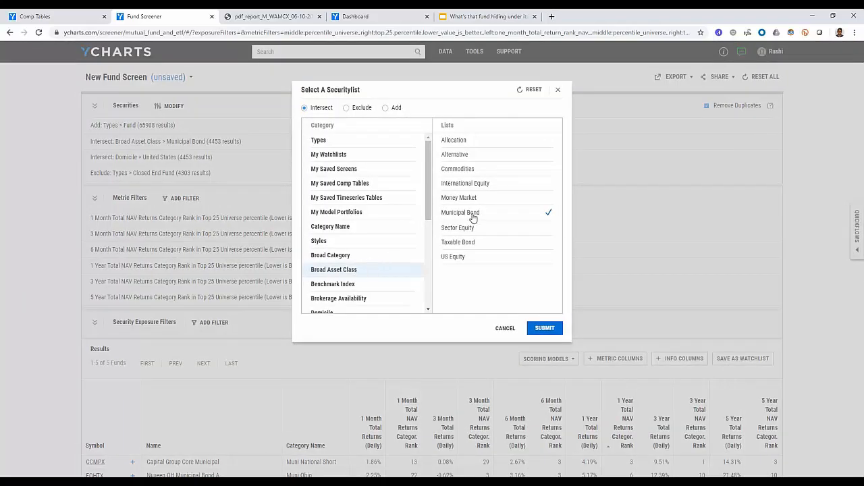
{"action": "left_click", "coordinate": [350, 257]}
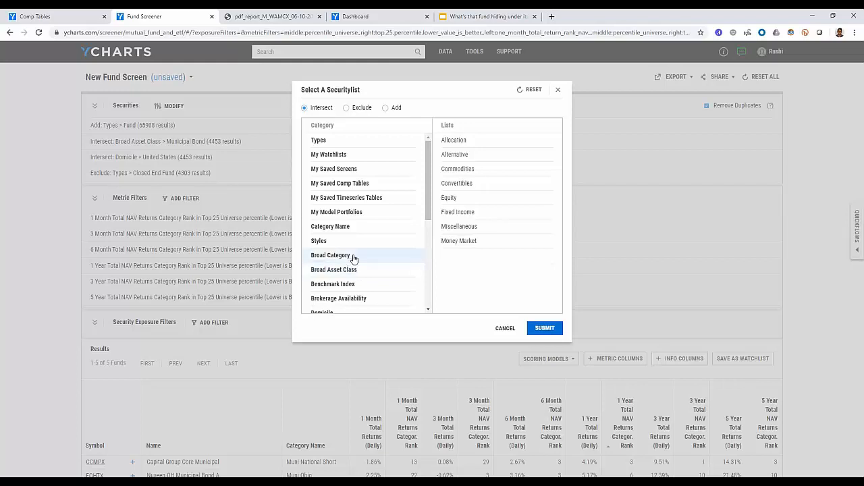
{"action": "left_click", "coordinate": [447, 213]}
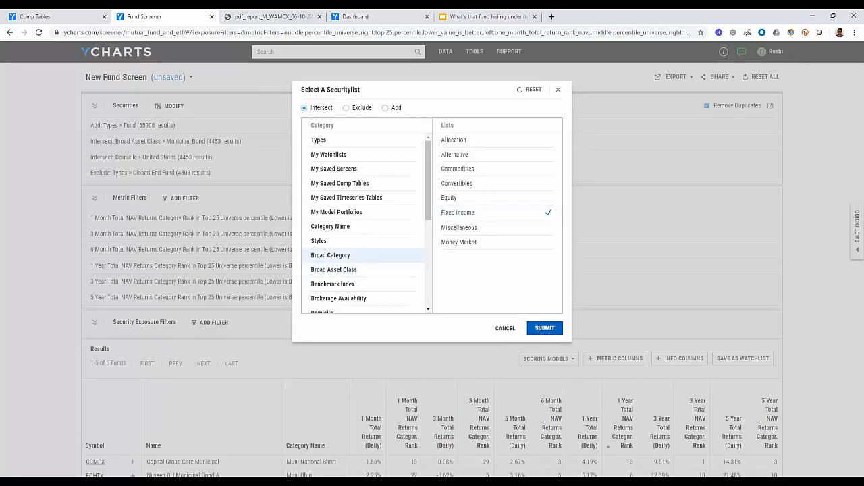
{"action": "left_click", "coordinate": [544, 328]}
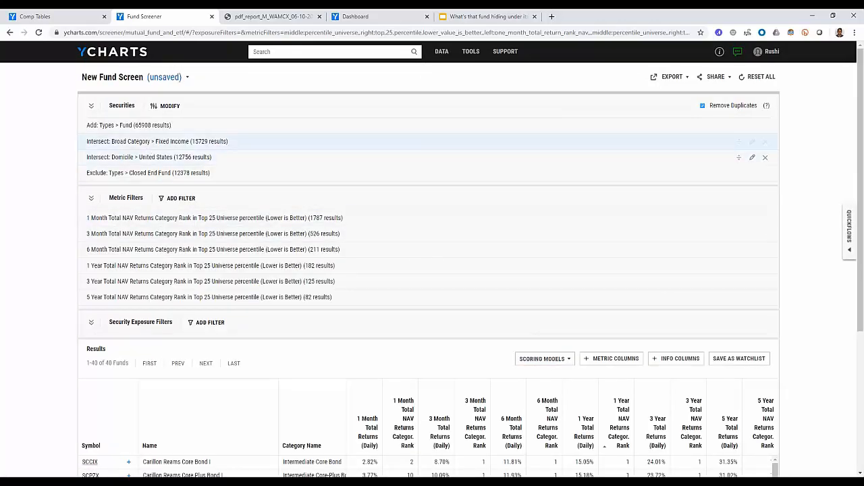
Step: Narrow the screen's securities by intersecting them with the Exchange Traded Fund type
{"action": "scroll", "coordinate": [170, 172], "scroll_direction": "down", "scroll_amount": 1}
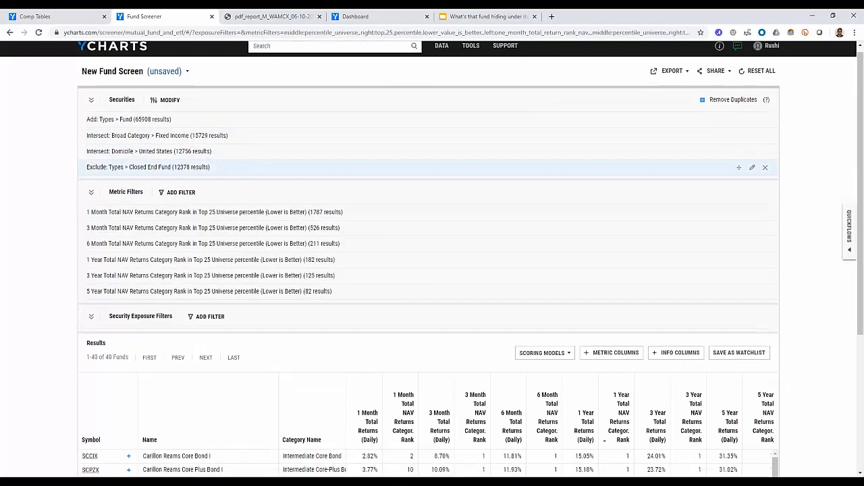
{"action": "scroll", "coordinate": [170, 173], "scroll_direction": "up", "scroll_amount": 1}
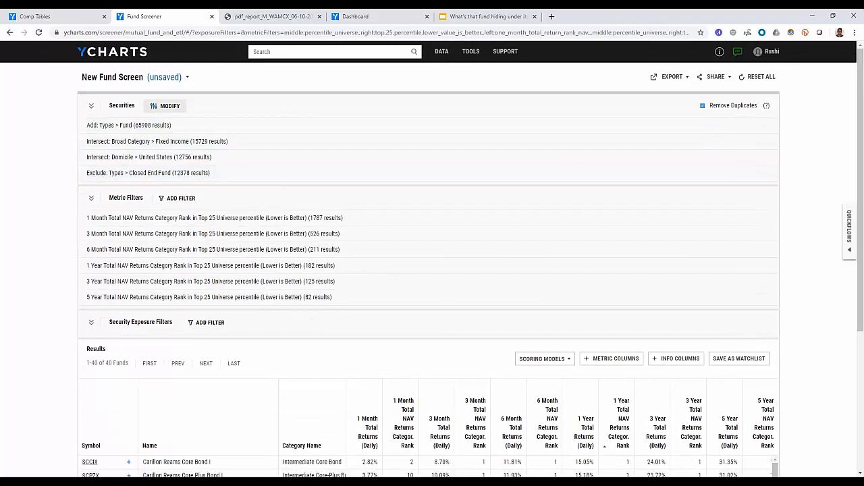
{"action": "left_click", "coordinate": [168, 106]}
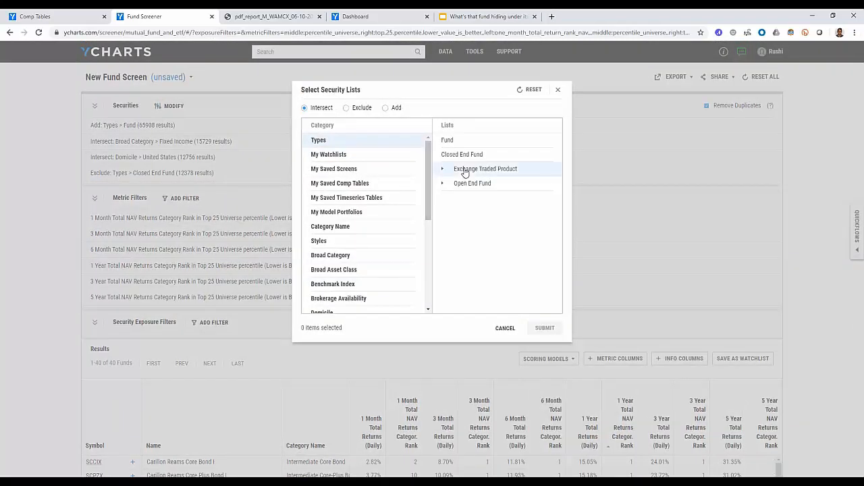
{"action": "left_click", "coordinate": [464, 171]}
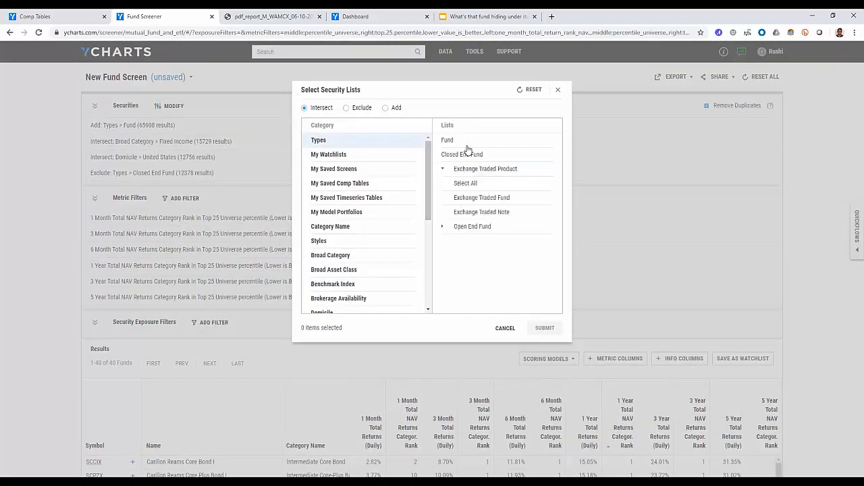
{"action": "left_click", "coordinate": [471, 198]}
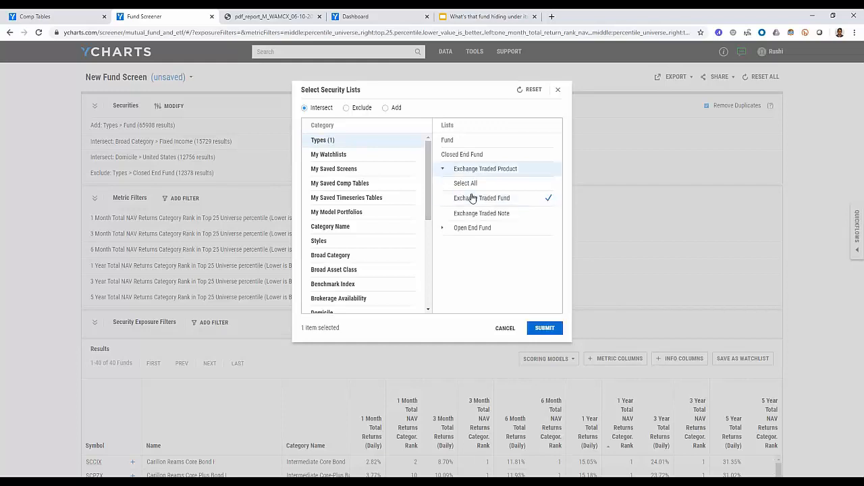
{"action": "left_click", "coordinate": [544, 328]}
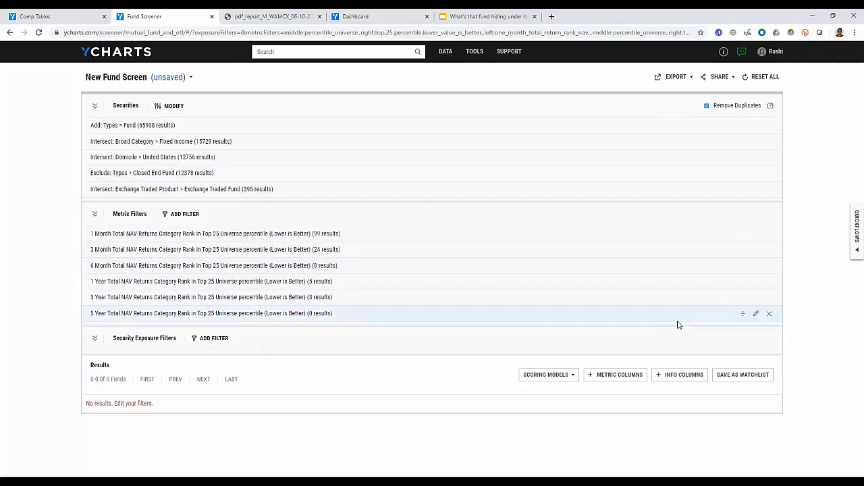
Step: Remove the 5 Year, 3 Year and 1 Year Total NAV Returns Category Rank filters from the screen
{"action": "left_click", "coordinate": [770, 313]}
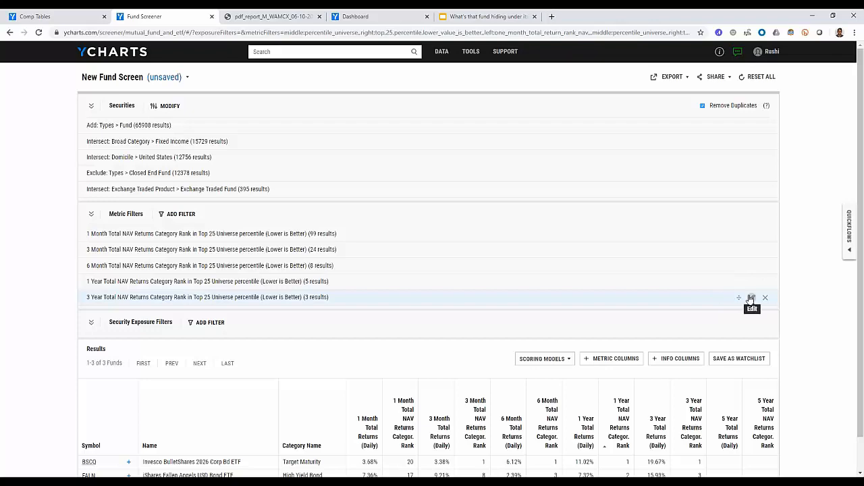
{"action": "left_click", "coordinate": [764, 298]}
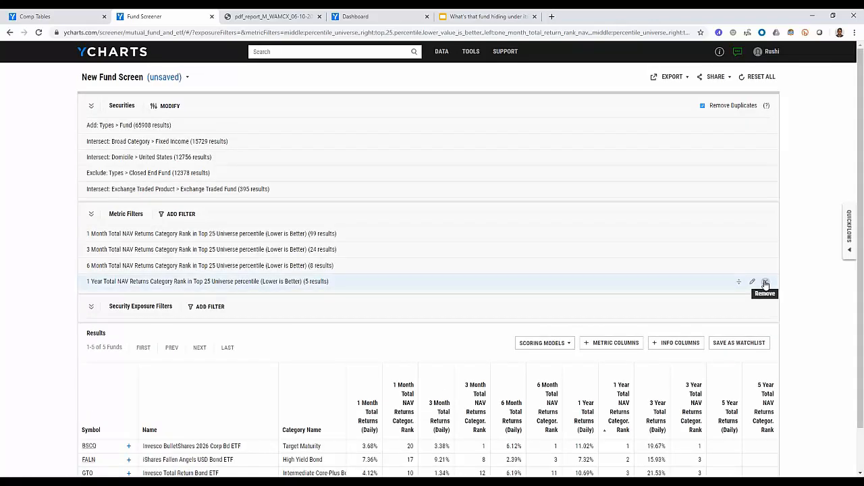
{"action": "left_click", "coordinate": [765, 283]}
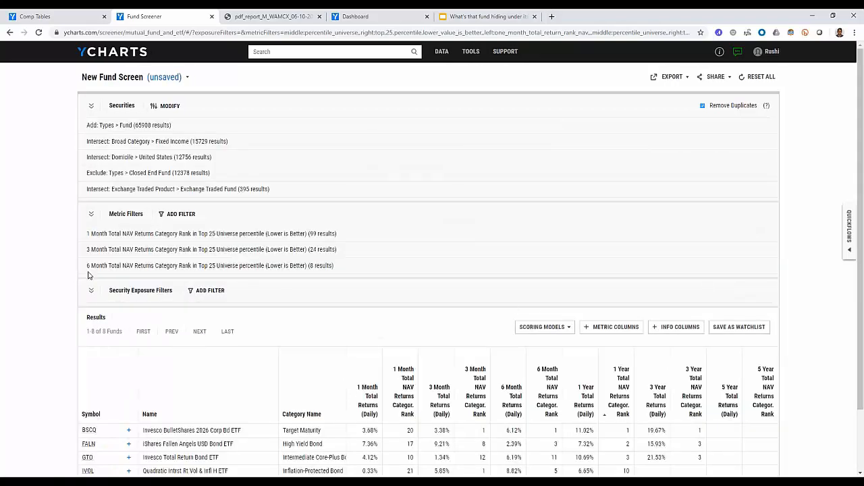
{"action": "scroll", "coordinate": [52, 263], "scroll_direction": "down", "scroll_amount": 1}
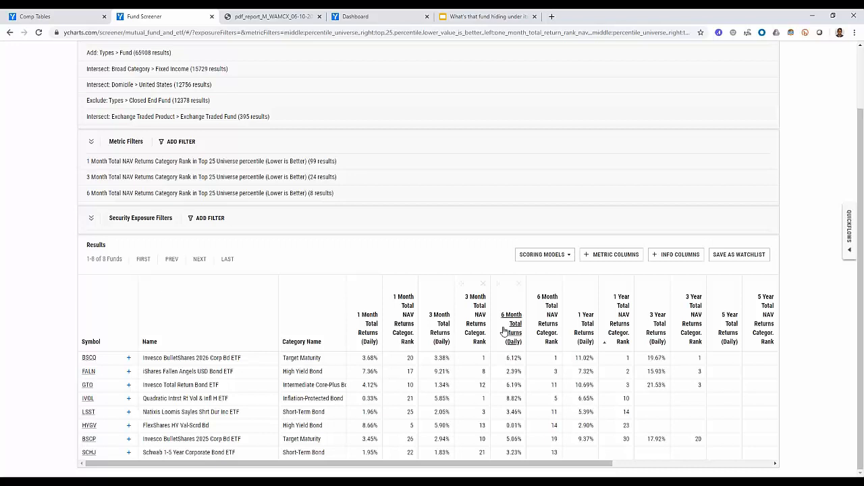
Step: Open the comparison quickflows and clear MFLLX, NSMVX, WAMCX and CMSCX from the securities to compare
{"action": "left_click", "coordinate": [848, 237]}
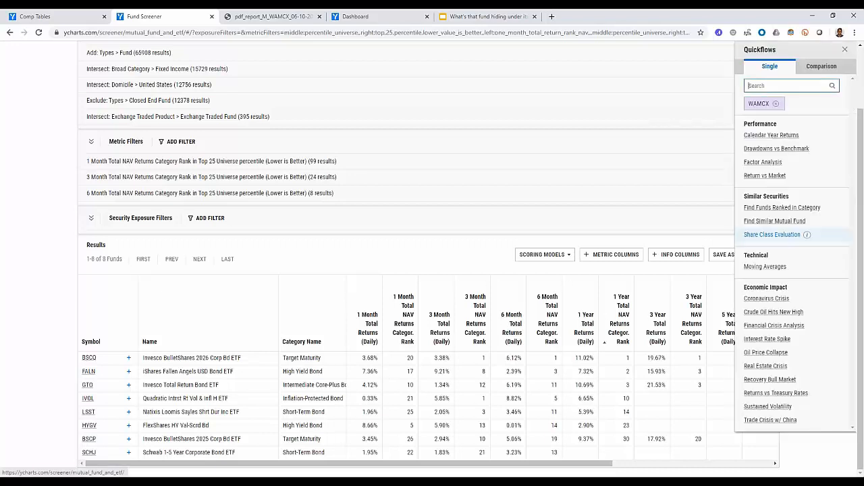
{"action": "left_click", "coordinate": [815, 70]}
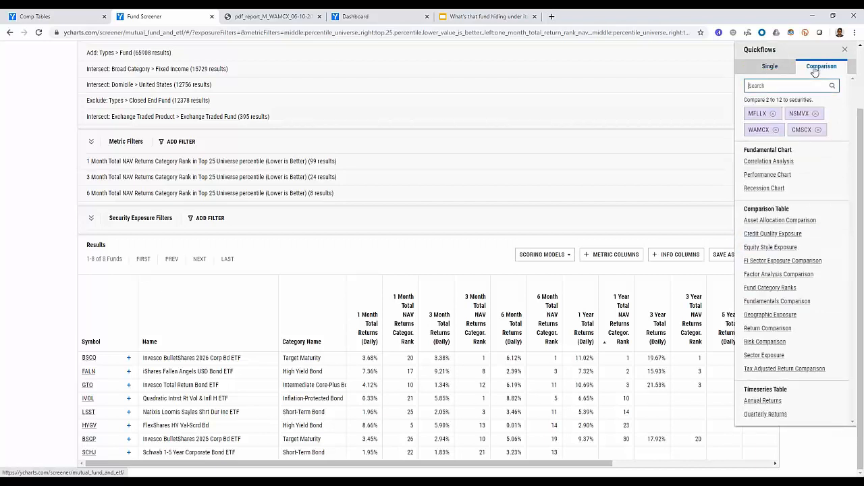
{"action": "left_click", "coordinate": [773, 114]}
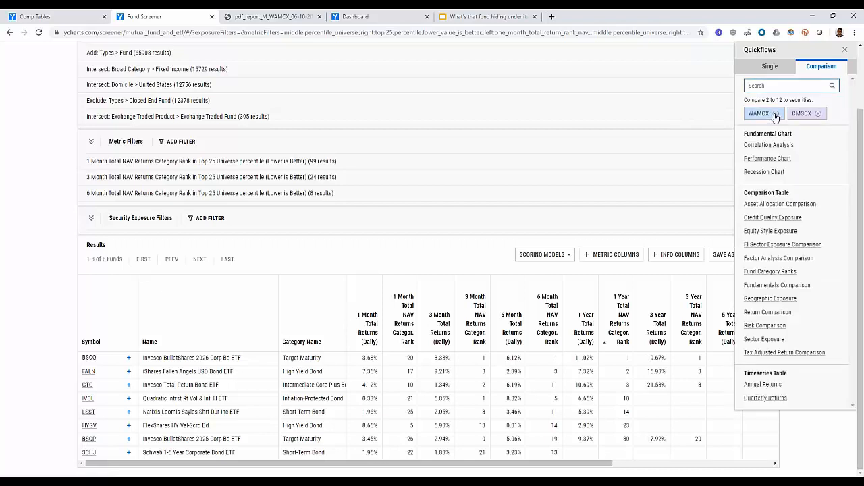
{"action": "left_click", "coordinate": [775, 114]}
{"action": "left_click", "coordinate": [775, 115]}
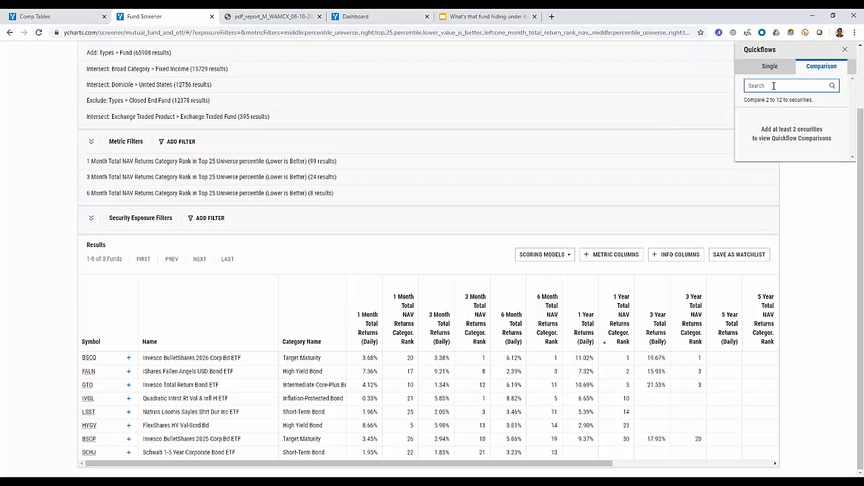
Step: Add BSCP, FALN, GTO and HYGV as the securities for the quickflow comparison
{"action": "type", "text": "bscp"}
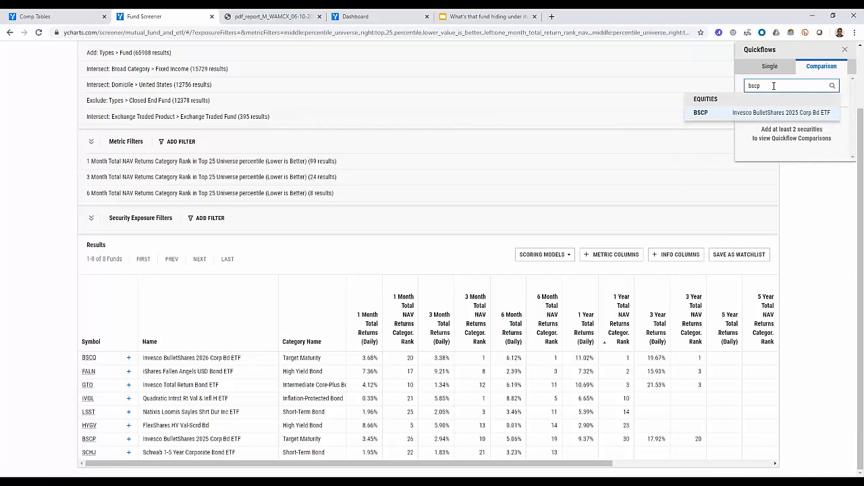
{"action": "key", "text": "Return"}
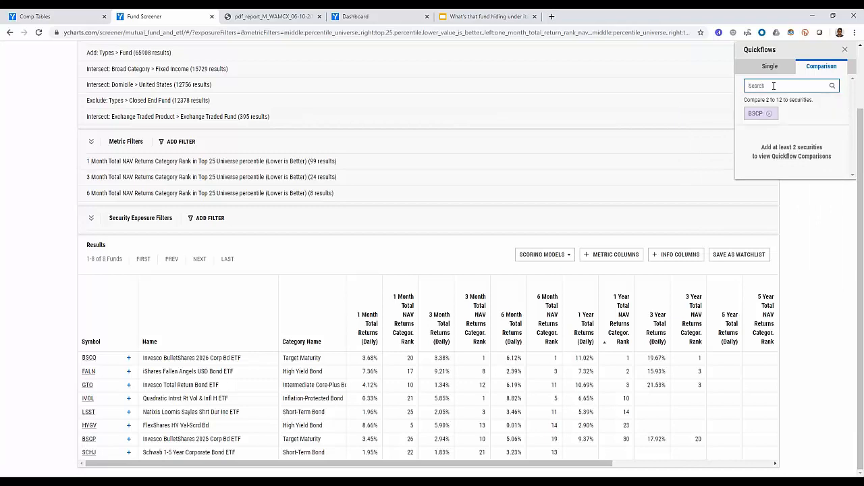
{"action": "type", "text": "faln"}
{"action": "key", "text": "Return"}
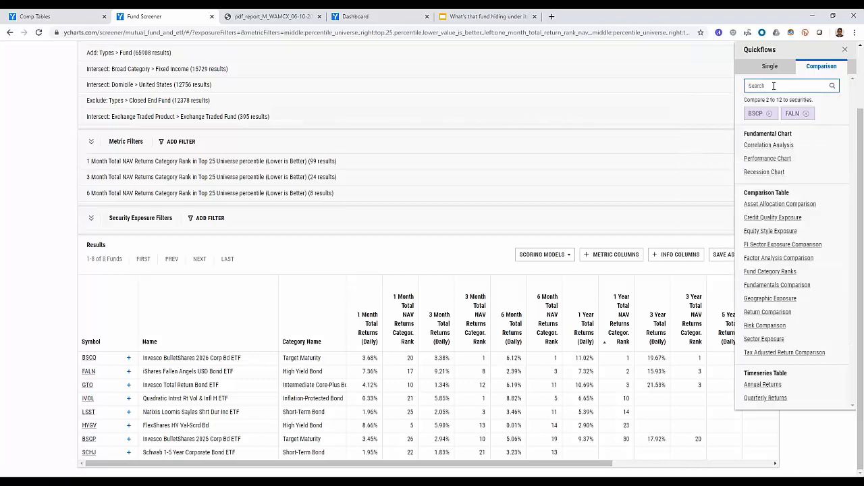
{"action": "type", "text": "gto"}
{"action": "key", "text": "Return"}
{"action": "type", "text": "hy"}
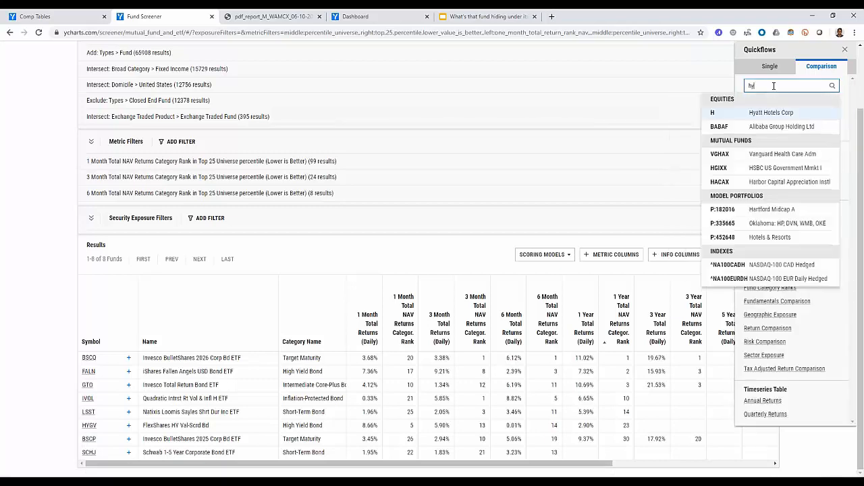
{"action": "type", "text": "g"}
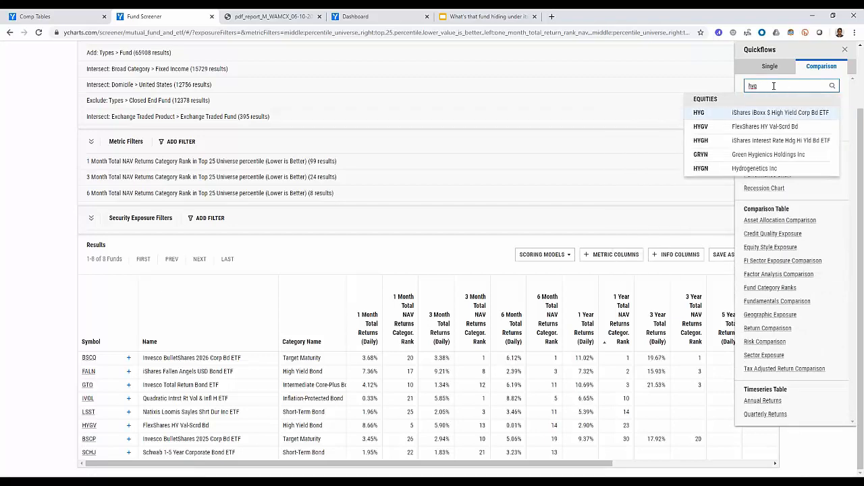
{"action": "type", "text": "v"}
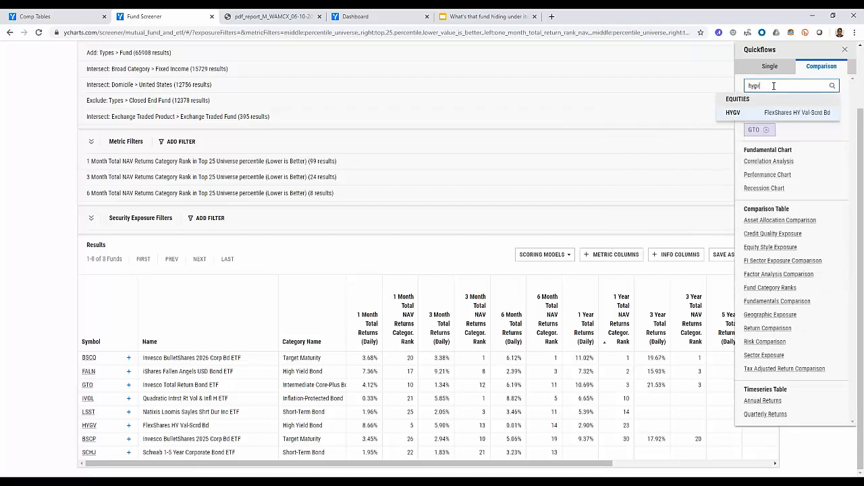
{"action": "key", "text": "Return"}
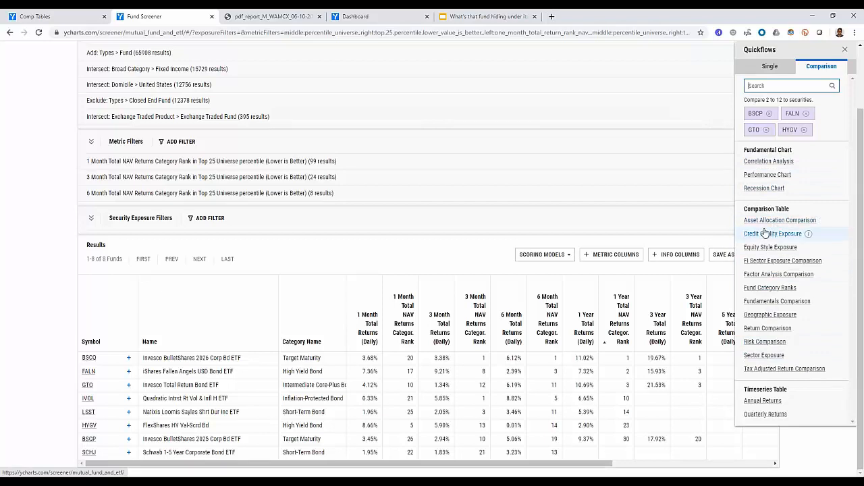
Step: Compare BSCP, FALN, GTO and HYGV with the FI Sector Exposure Comparison and the Credit Quality Exposure quickflows
{"action": "left_click", "coordinate": [765, 265]}
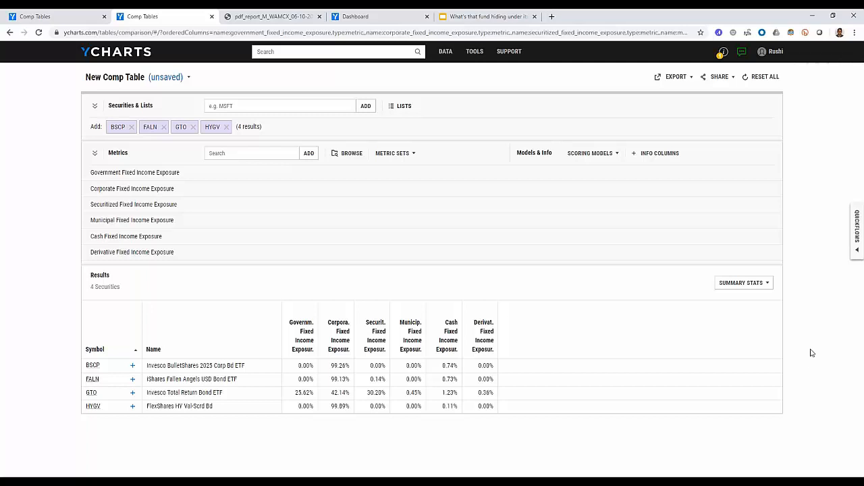
{"action": "left_click", "coordinate": [857, 230]}
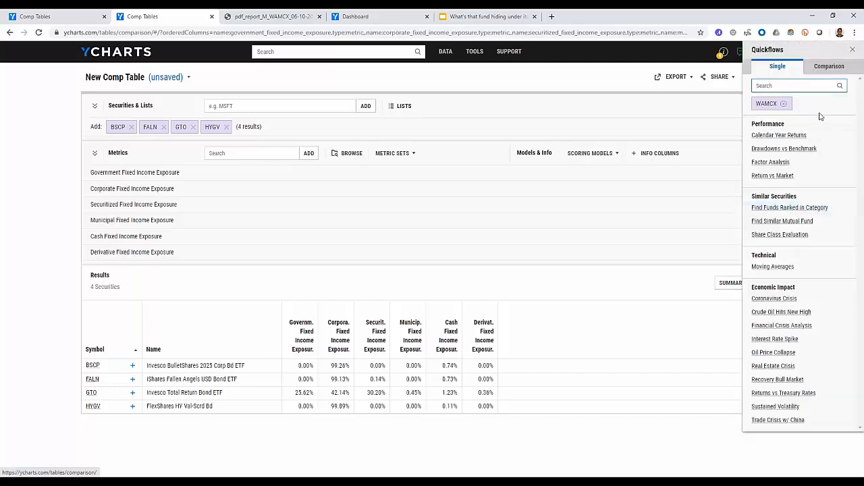
{"action": "left_click", "coordinate": [826, 70]}
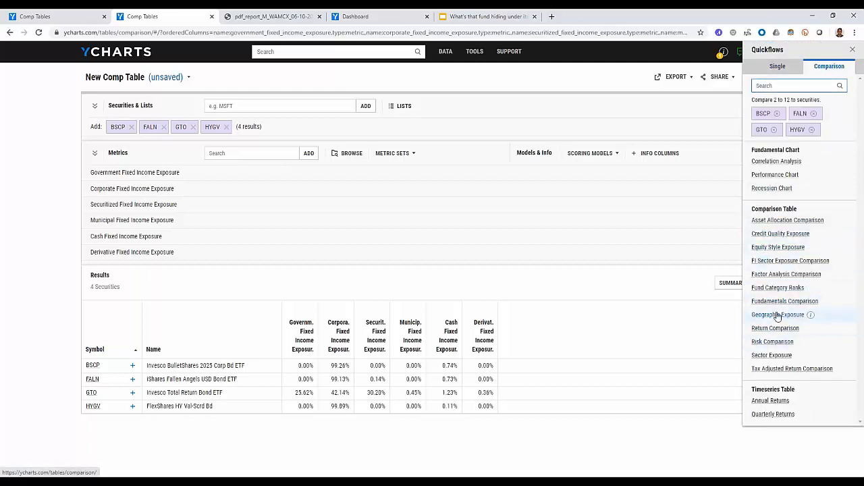
{"action": "left_click", "coordinate": [770, 237]}
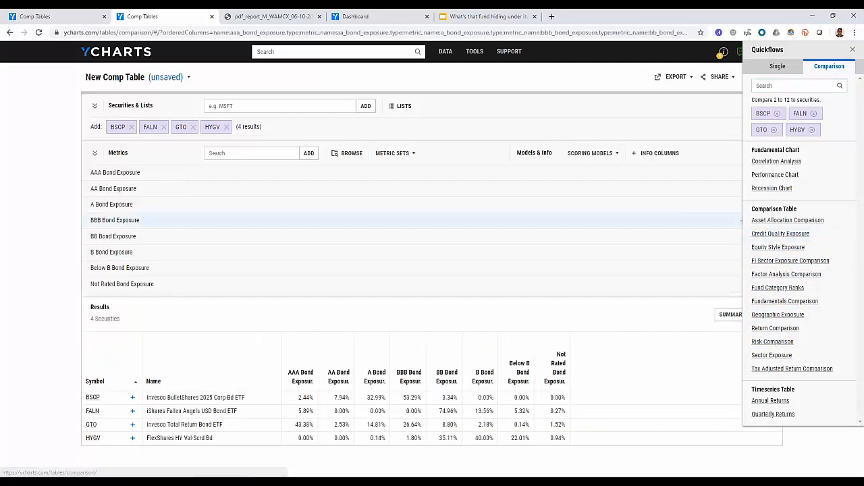
{"action": "left_click", "coordinate": [852, 49]}
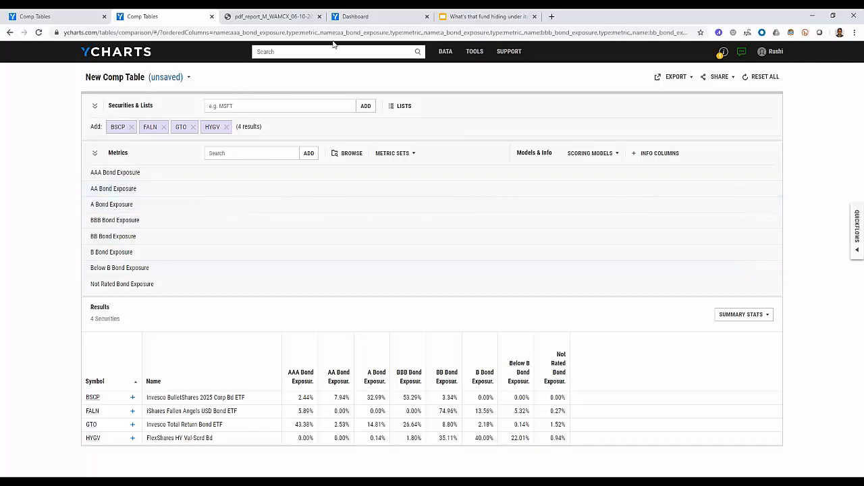
Step: Switch to the dashboard and open the quote page of GTO, the Invesco Total Return Bond ETF
{"action": "left_click", "coordinate": [355, 16]}
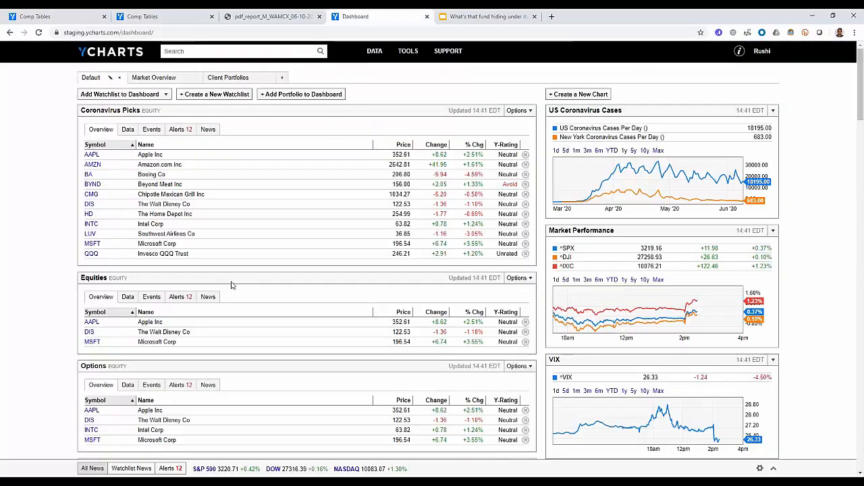
{"action": "left_click", "coordinate": [183, 53]}
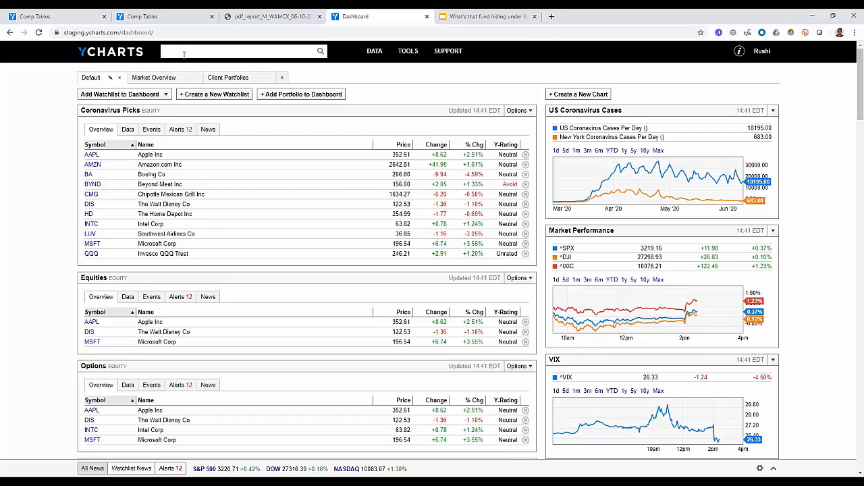
{"action": "type", "text": "gto"}
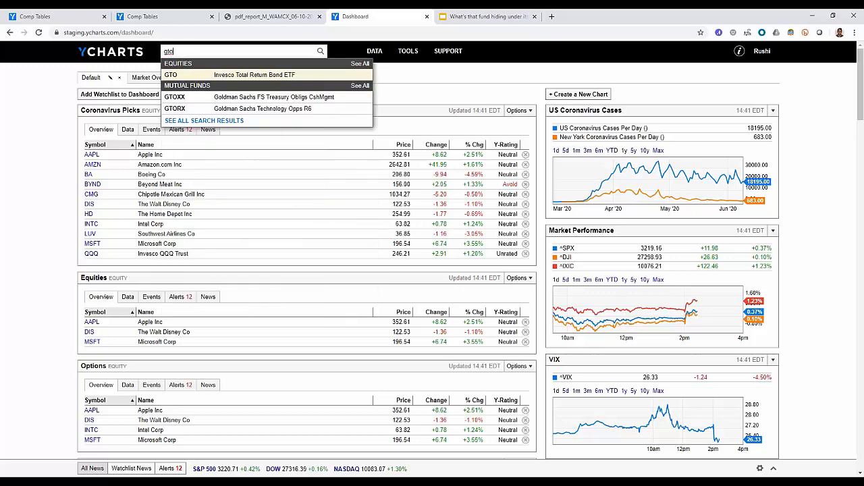
{"action": "key", "text": "Return"}
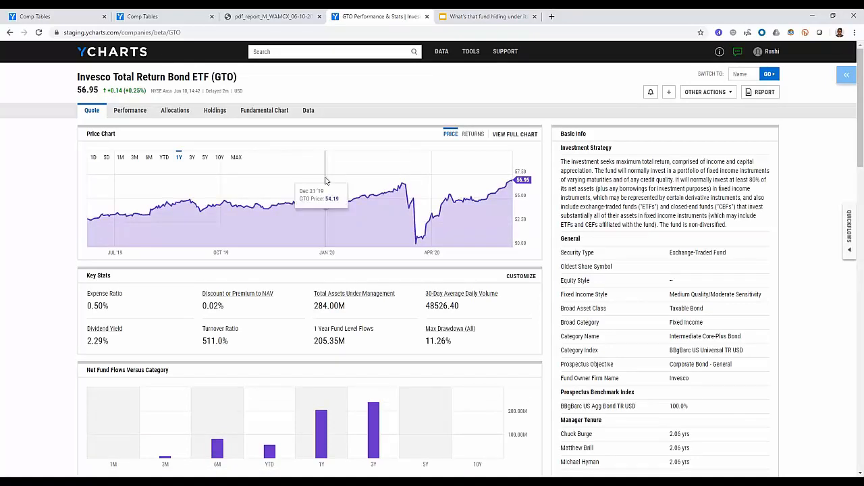
{"action": "scroll", "coordinate": [325, 184], "scroll_direction": "down", "scroll_amount": 1}
{"action": "scroll", "coordinate": [325, 181], "scroll_direction": "up", "scroll_amount": 1}
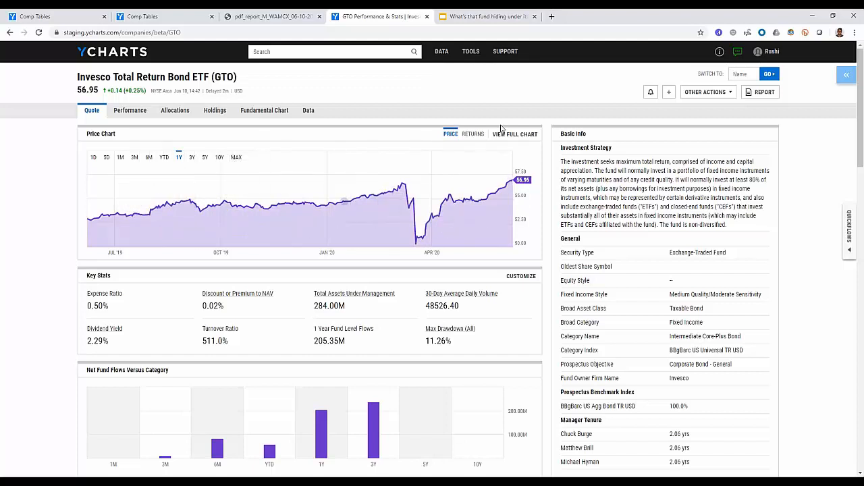
Step: View GTO's returns against its benchmark and set its price chart to the 5-year range
{"action": "left_click", "coordinate": [470, 135]}
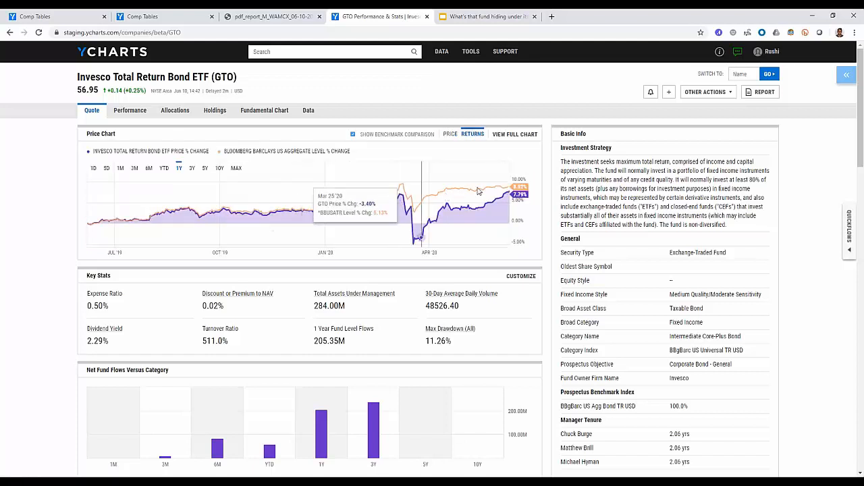
{"action": "left_click", "coordinate": [451, 135]}
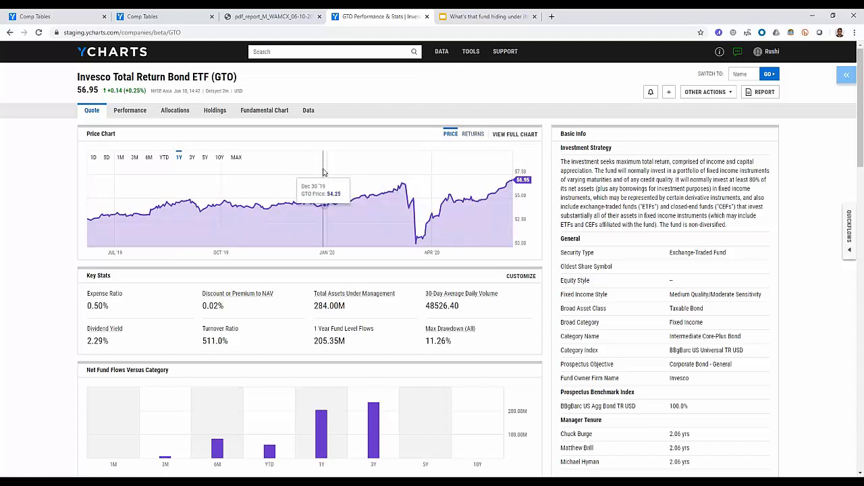
{"action": "left_click", "coordinate": [205, 157]}
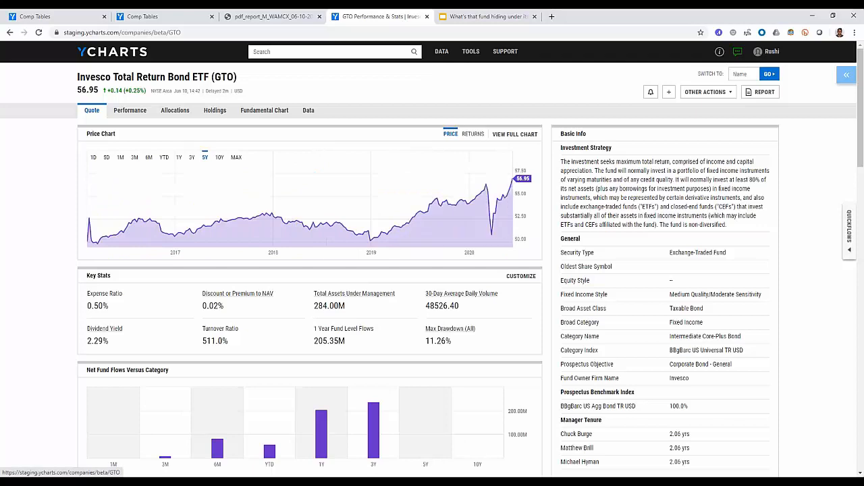
Step: Examine GTO's key stats, net fund flows versus category and performance versus category
{"action": "scroll", "coordinate": [49, 240], "scroll_direction": "down", "scroll_amount": 1}
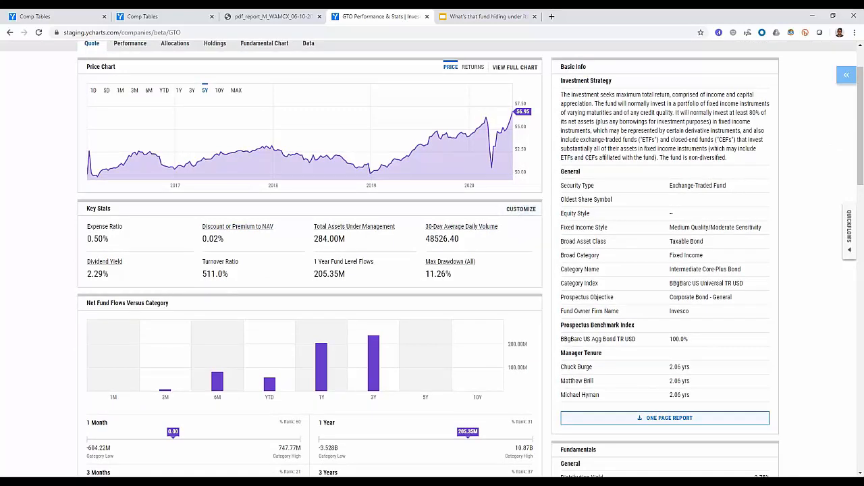
{"action": "scroll", "coordinate": [227, 237], "scroll_direction": "down", "scroll_amount": 2}
{"action": "scroll", "coordinate": [227, 237], "scroll_direction": "down", "scroll_amount": 3}
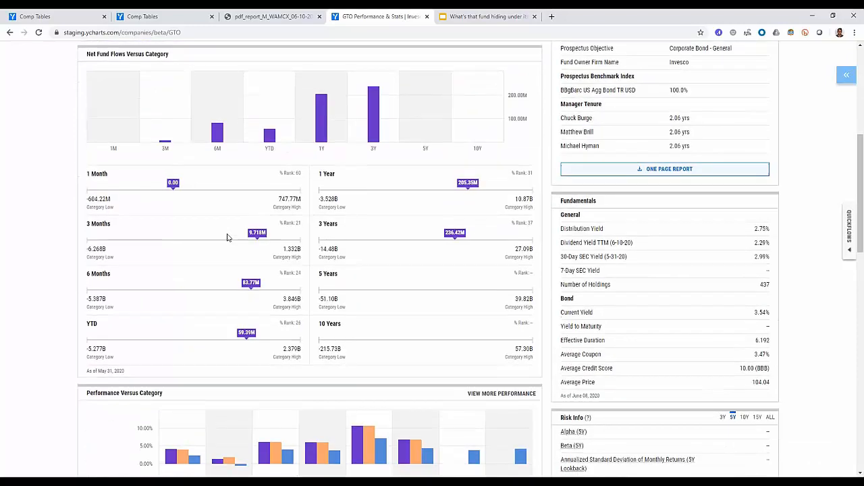
{"action": "scroll", "coordinate": [225, 218], "scroll_direction": "down", "scroll_amount": 2}
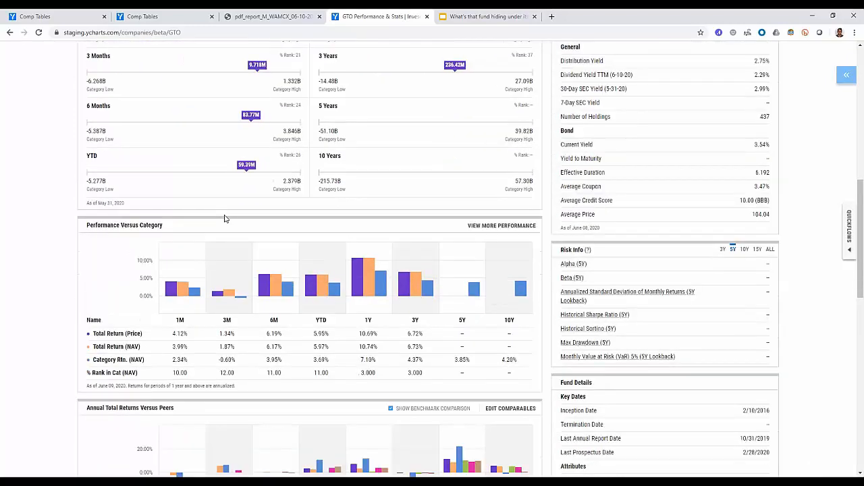
{"action": "scroll", "coordinate": [225, 218], "scroll_direction": "up", "scroll_amount": 3}
{"action": "scroll", "coordinate": [225, 218], "scroll_direction": "up", "scroll_amount": 5}
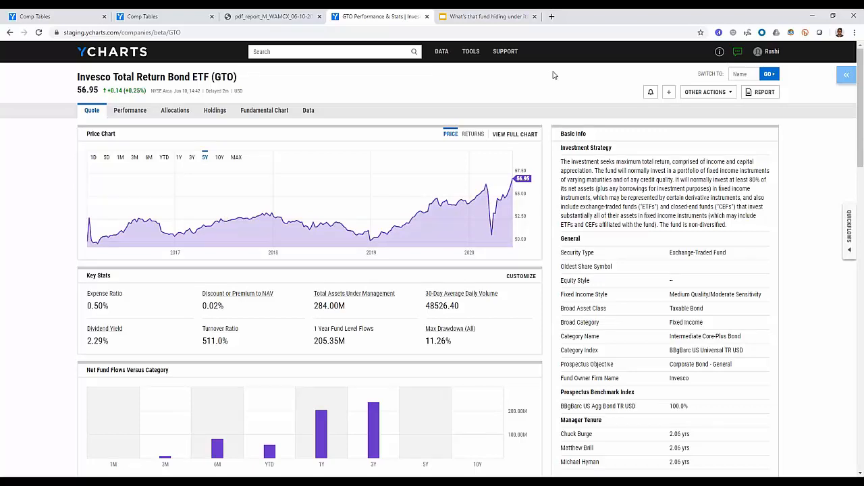
Step: Start a report for GTO using the Fixed Income Exposure Comparison template
{"action": "left_click", "coordinate": [759, 92]}
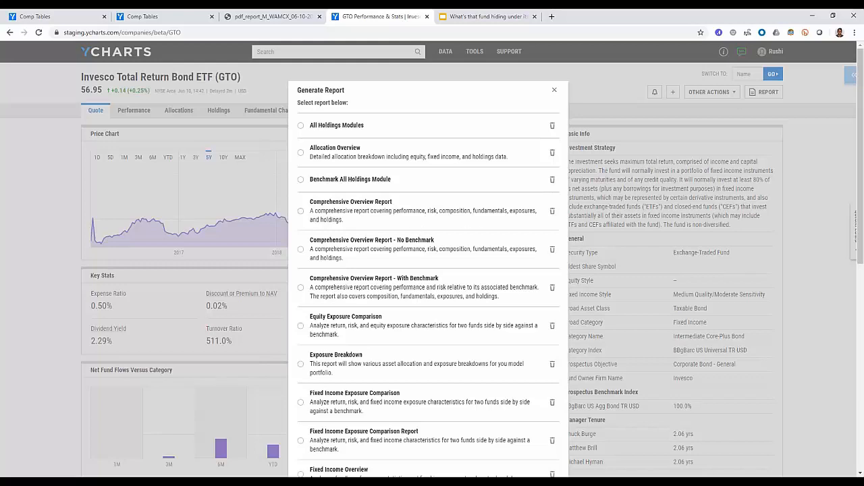
{"action": "scroll", "coordinate": [306, 292], "scroll_direction": "down", "scroll_amount": 1}
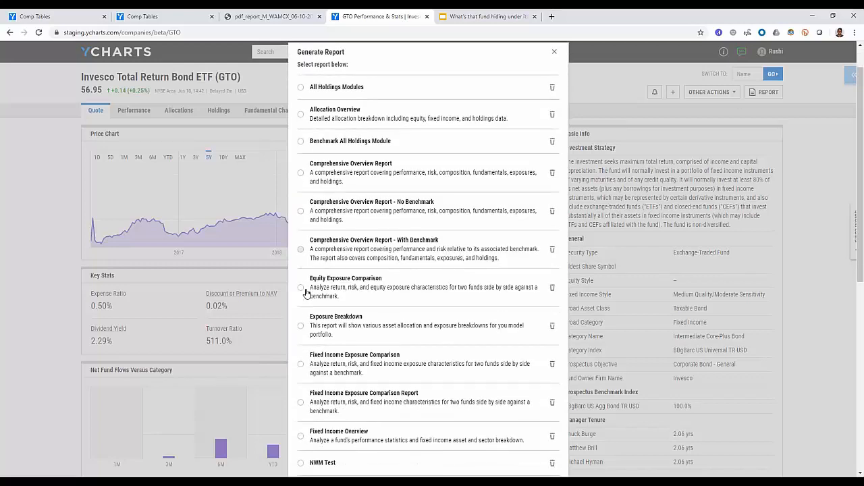
{"action": "left_click", "coordinate": [317, 366]}
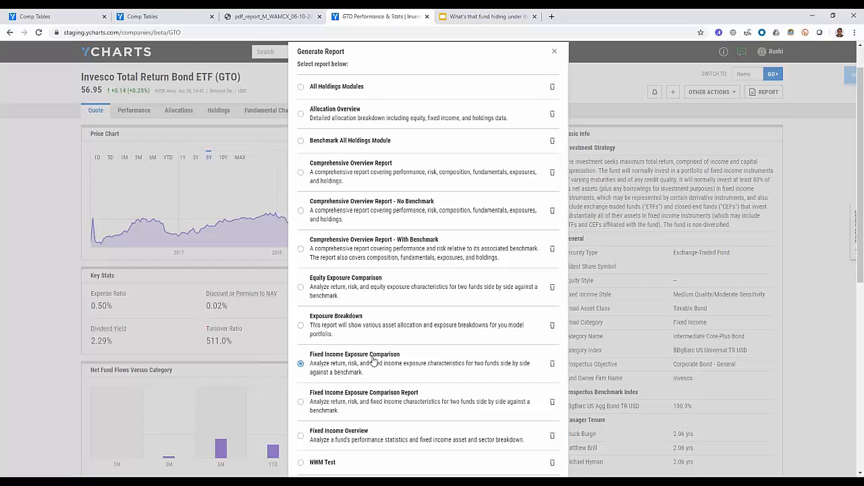
{"action": "scroll", "coordinate": [373, 361], "scroll_direction": "down", "scroll_amount": 3}
{"action": "scroll", "coordinate": [373, 362], "scroll_direction": "down", "scroll_amount": 3}
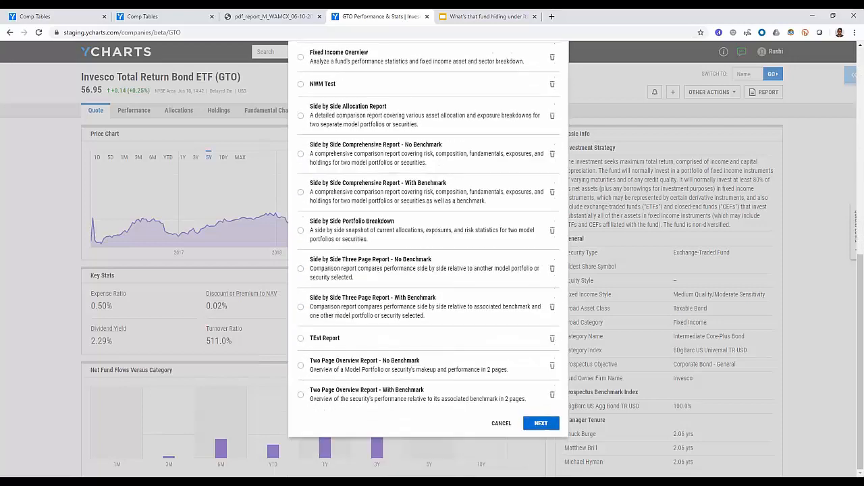
{"action": "left_click", "coordinate": [541, 424]}
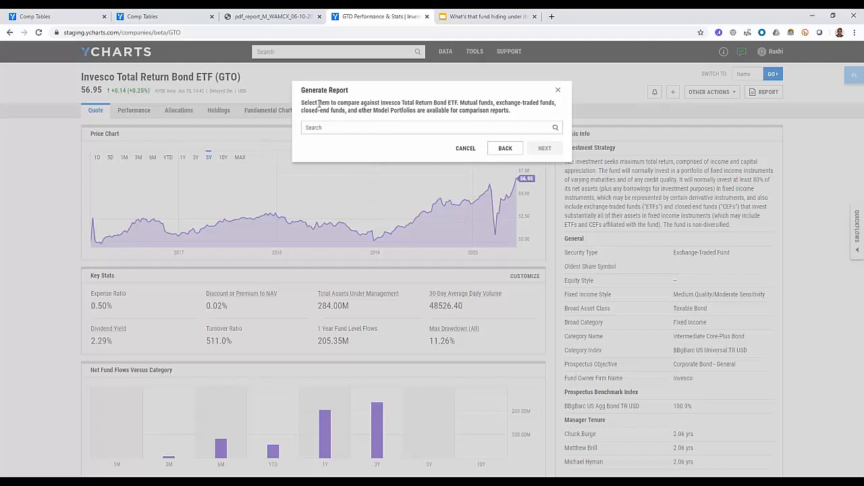
Step: Choose AGG, the iShares Core US Aggregate Bond ETF, as the item to compare against GTO in the report
{"action": "left_click", "coordinate": [316, 128]}
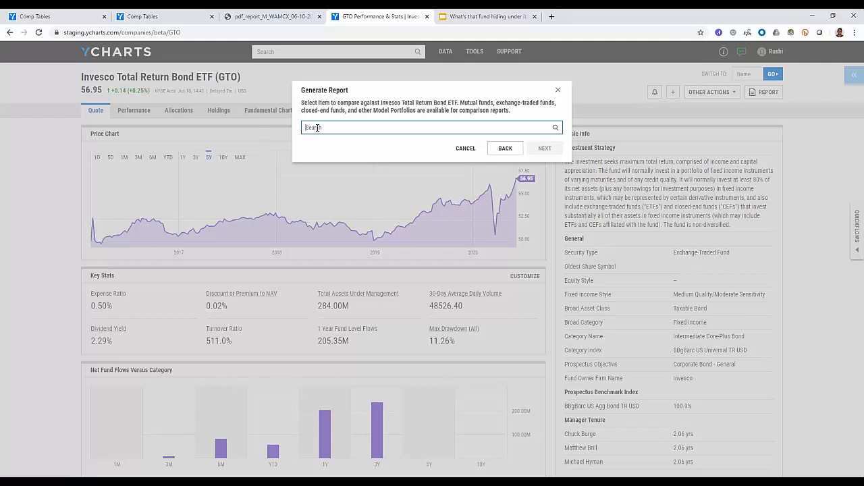
{"action": "type", "text": "agg"}
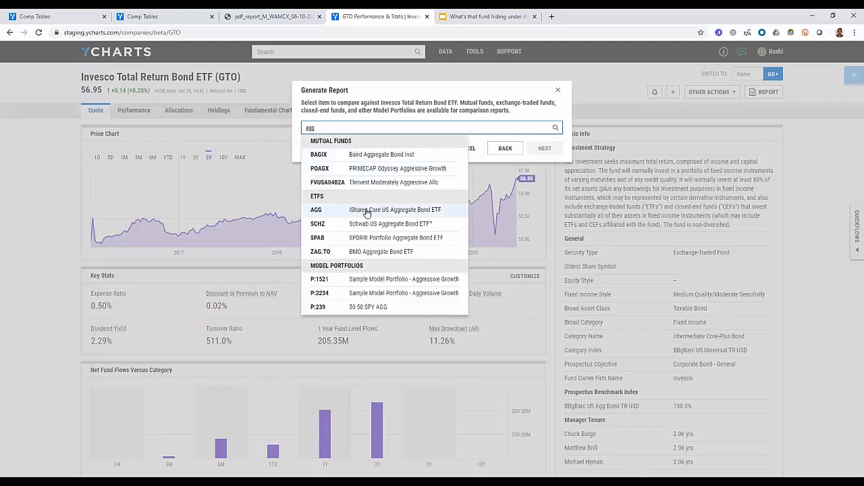
{"action": "left_click", "coordinate": [367, 210]}
{"action": "left_click", "coordinate": [545, 148]}
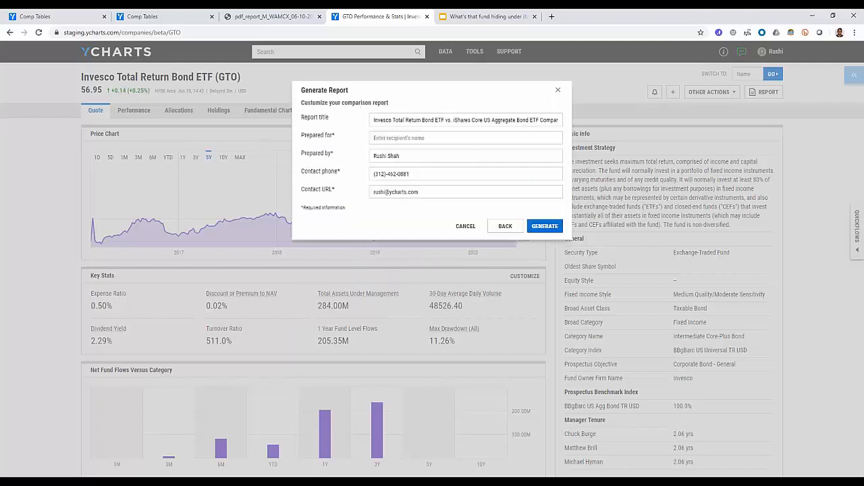
Step: Generate the comparison report prepared for Client A and open the downloaded PDF
{"action": "left_click", "coordinate": [459, 139]}
{"action": "type", "text": "Client A"}
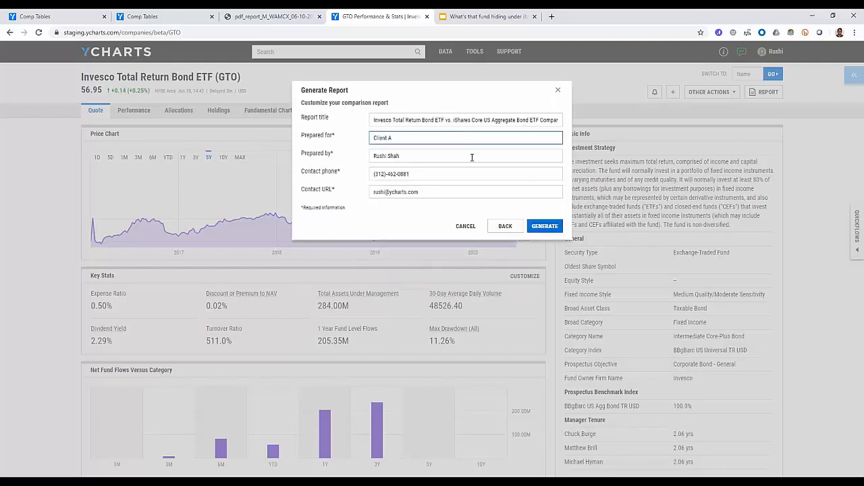
{"action": "left_click", "coordinate": [545, 226]}
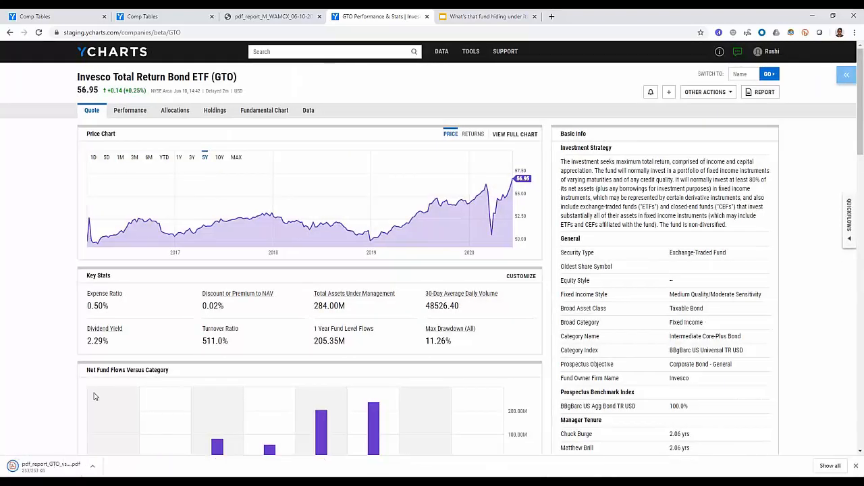
{"action": "left_click", "coordinate": [45, 465]}
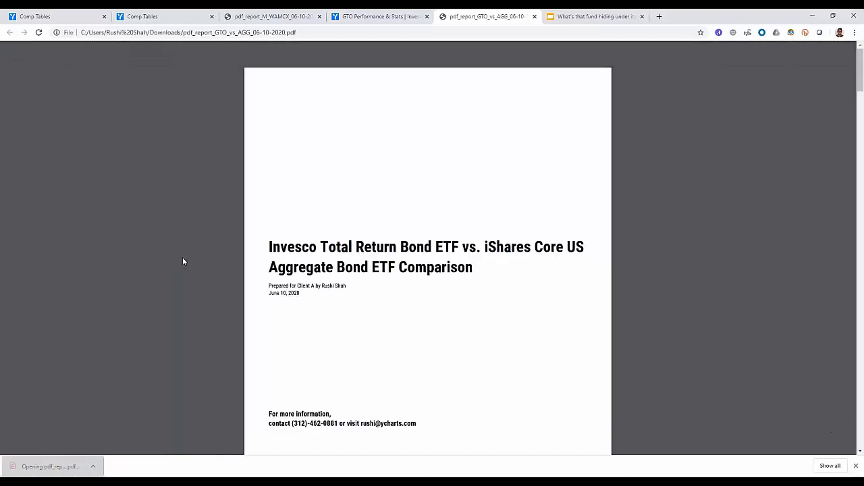
Step: Examine the GTO versus AGG report's returns, key stats, bond sector, credit quality and bond maturity exposures
{"action": "scroll", "coordinate": [182, 260], "scroll_direction": "down", "scroll_amount": 3}
{"action": "scroll", "coordinate": [182, 261], "scroll_direction": "down", "scroll_amount": 3}
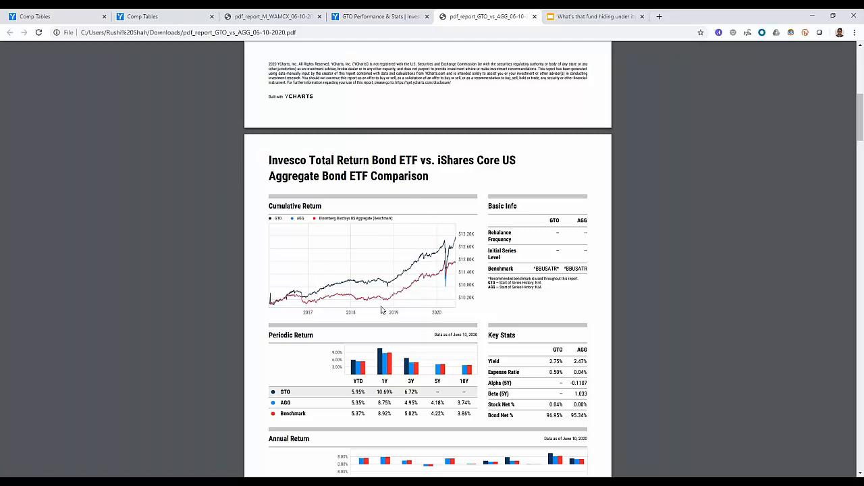
{"action": "scroll", "coordinate": [381, 310], "scroll_direction": "down", "scroll_amount": 3}
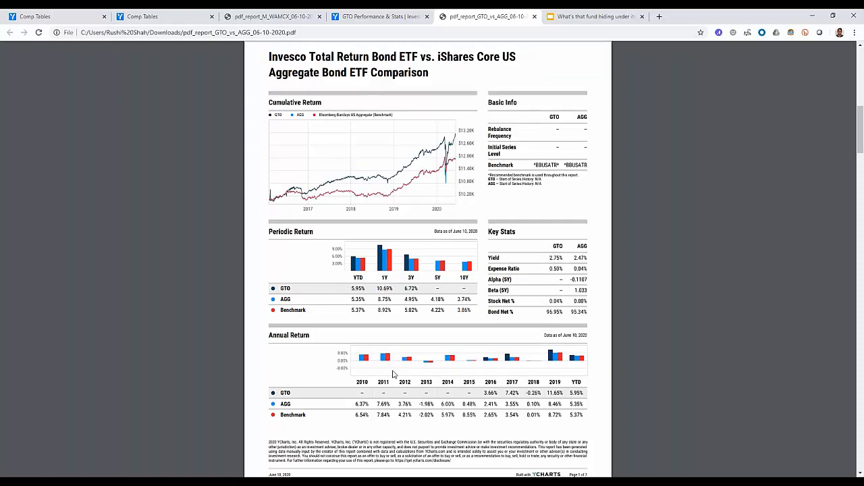
{"action": "scroll", "coordinate": [394, 375], "scroll_direction": "down", "scroll_amount": 1}
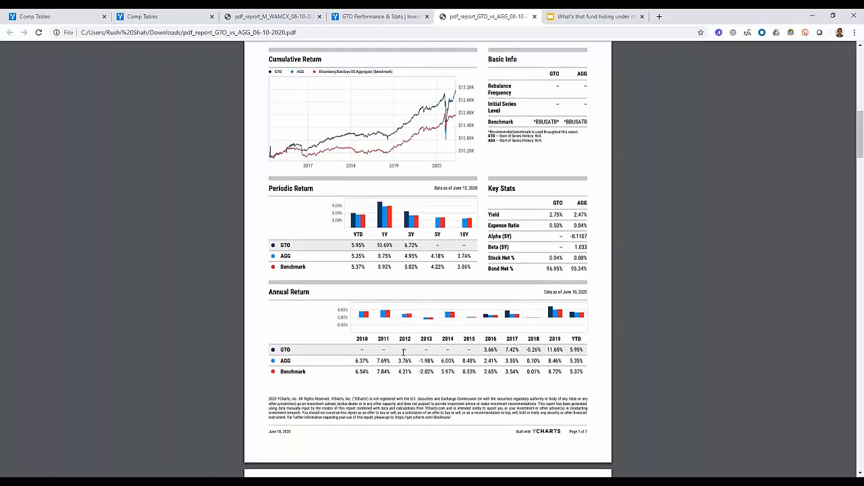
{"action": "scroll", "coordinate": [403, 352], "scroll_direction": "down", "scroll_amount": 5}
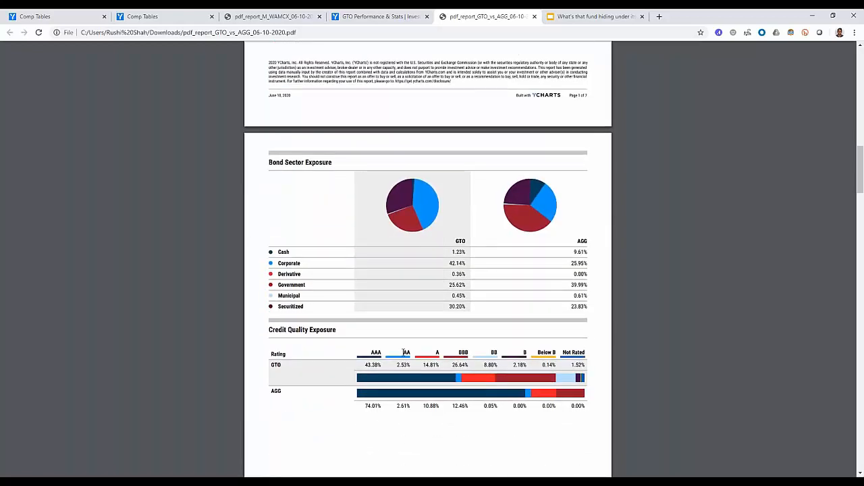
{"action": "scroll", "coordinate": [403, 351], "scroll_direction": "down", "scroll_amount": 3}
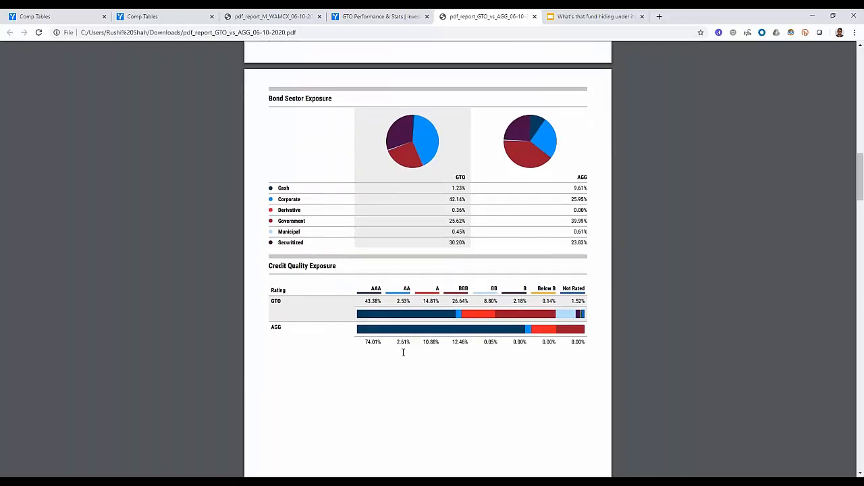
{"action": "scroll", "coordinate": [403, 352], "scroll_direction": "down", "scroll_amount": 1}
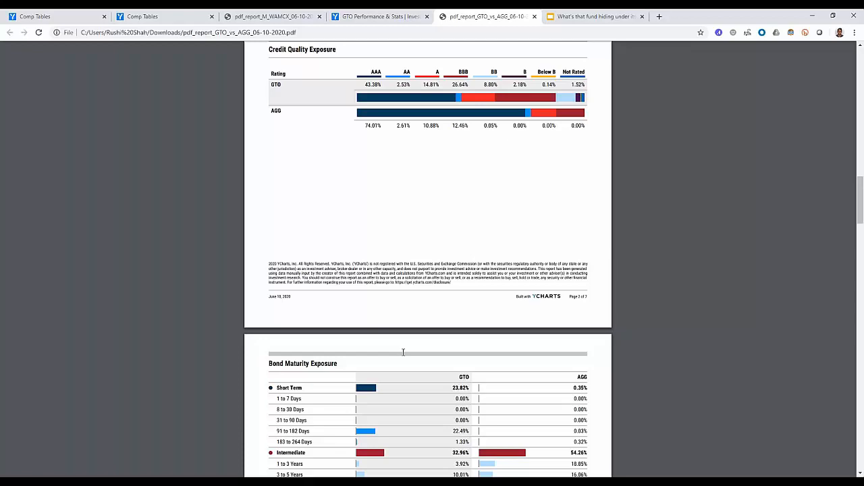
{"action": "scroll", "coordinate": [403, 352], "scroll_direction": "down", "scroll_amount": 6}
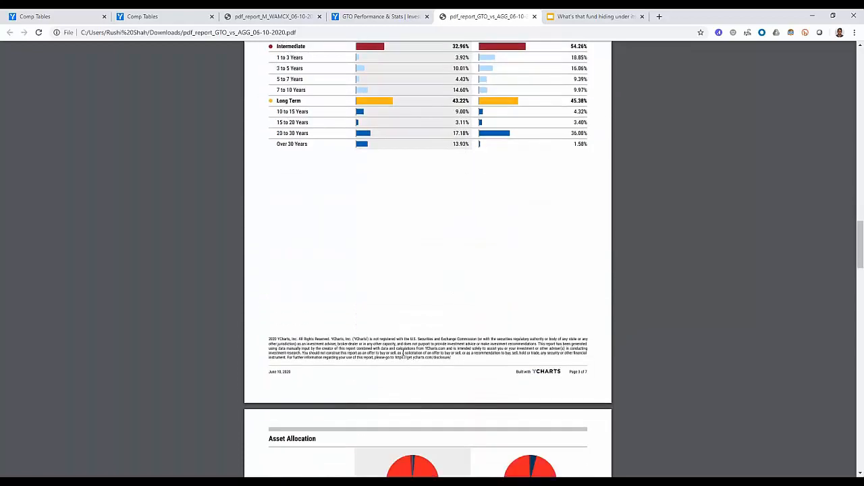
Step: Examine the rest of the GTO versus AGG report: asset allocation, geographic exposure, risk info, risk/reward, fundamentals and definitions
{"action": "scroll", "coordinate": [404, 352], "scroll_direction": "down", "scroll_amount": 8}
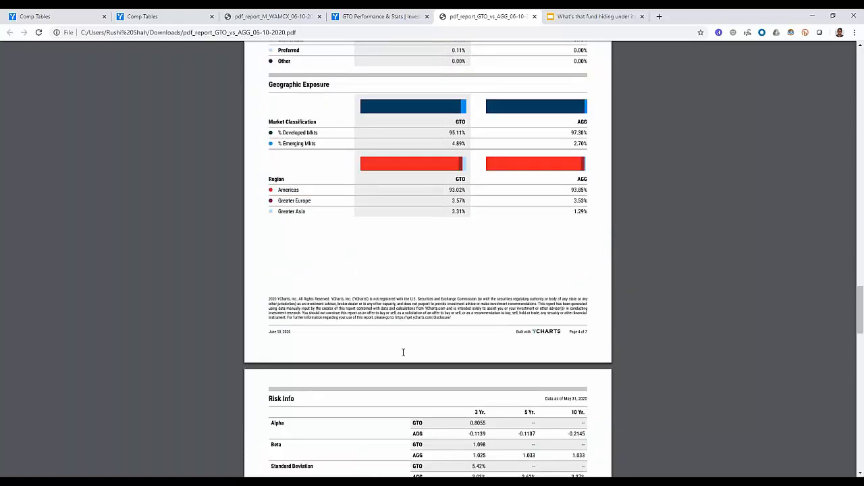
{"action": "scroll", "coordinate": [403, 352], "scroll_direction": "down", "scroll_amount": 4}
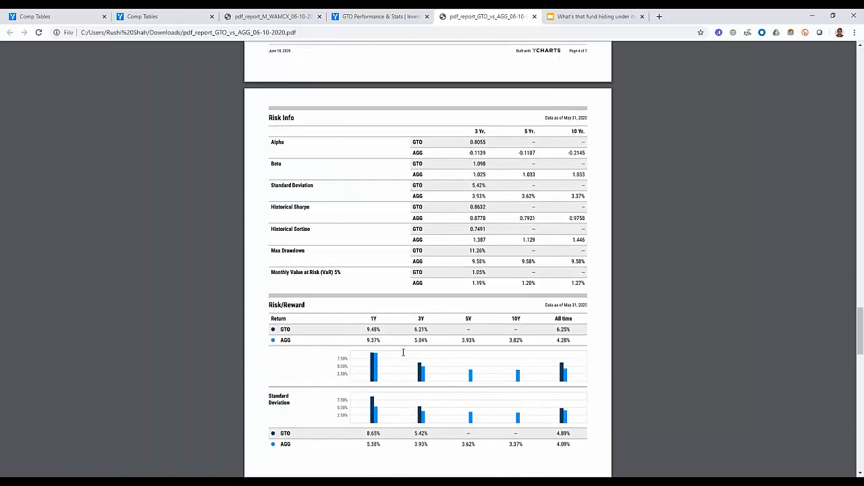
{"action": "scroll", "coordinate": [404, 352], "scroll_direction": "down", "scroll_amount": 1}
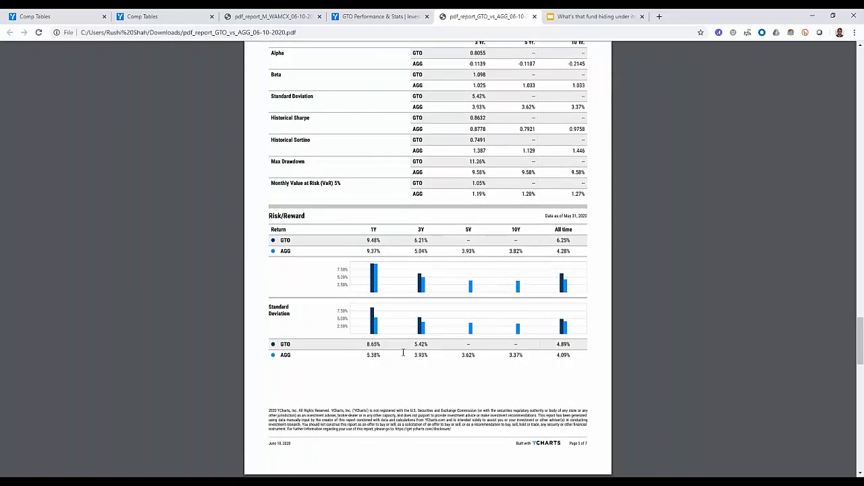
{"action": "scroll", "coordinate": [392, 323], "scroll_direction": "down", "scroll_amount": 4}
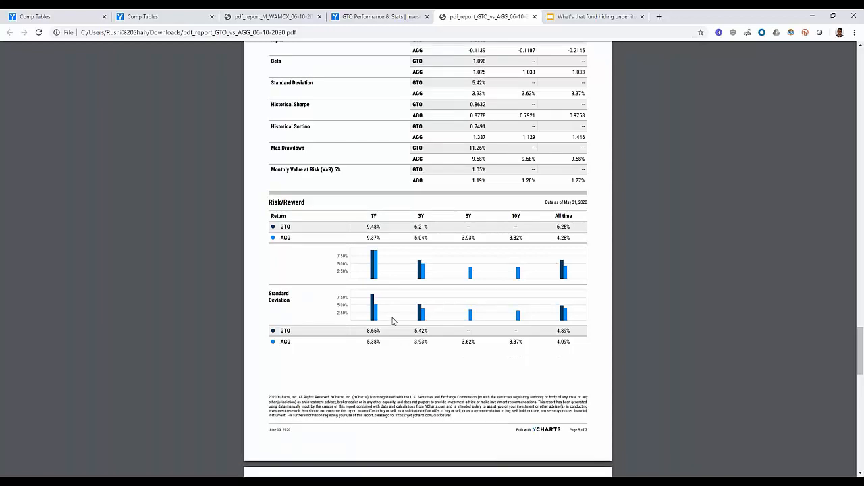
{"action": "scroll", "coordinate": [393, 322], "scroll_direction": "down", "scroll_amount": 1}
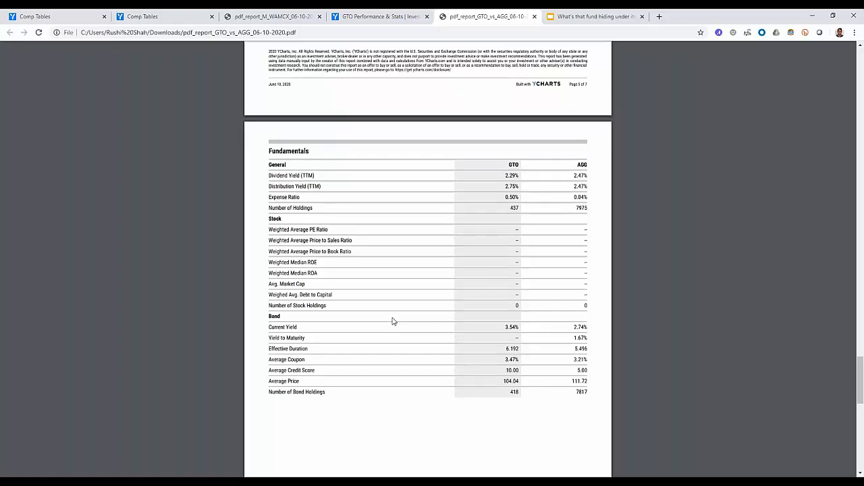
{"action": "scroll", "coordinate": [396, 322], "scroll_direction": "down", "scroll_amount": 1}
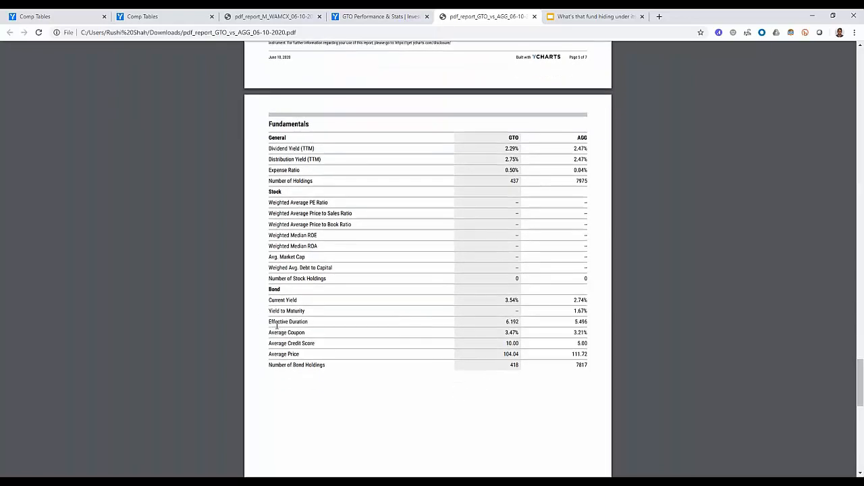
{"action": "scroll", "coordinate": [282, 324], "scroll_direction": "down", "scroll_amount": 1}
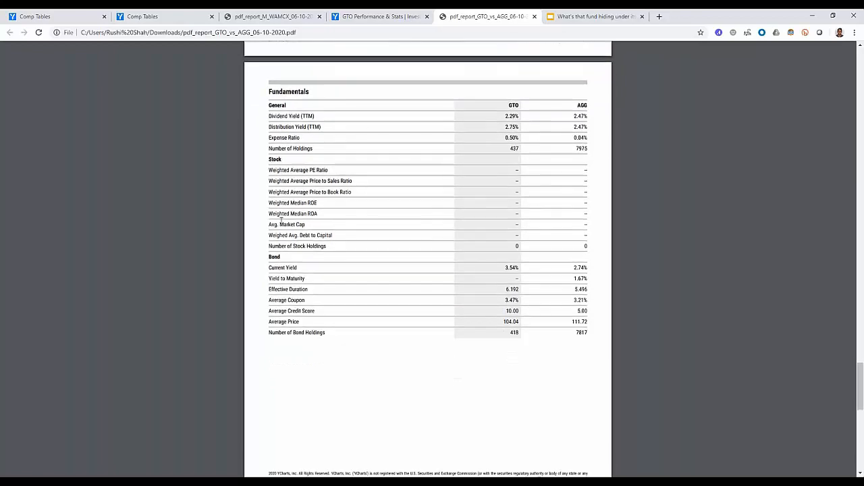
{"action": "scroll", "coordinate": [279, 229], "scroll_direction": "down", "scroll_amount": 1}
{"action": "scroll", "coordinate": [279, 230], "scroll_direction": "down", "scroll_amount": 10}
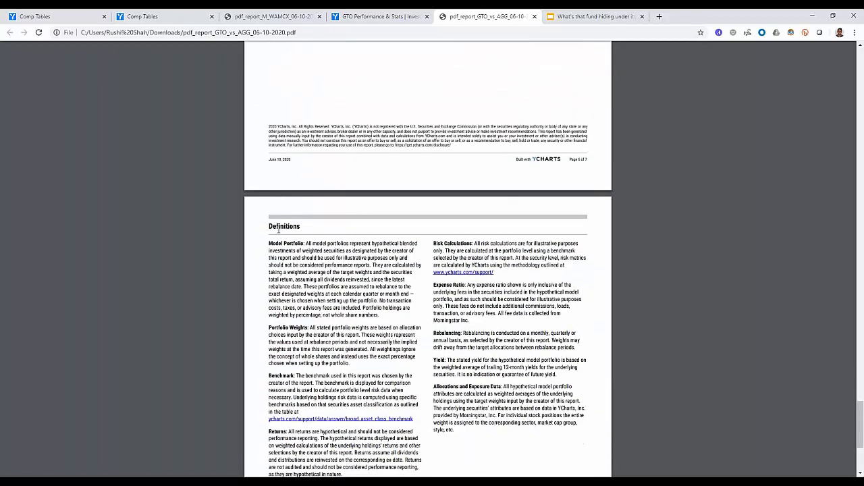
{"action": "scroll", "coordinate": [278, 230], "scroll_direction": "down", "scroll_amount": 5}
{"action": "scroll", "coordinate": [421, 236], "scroll_direction": "up", "scroll_amount": 3}
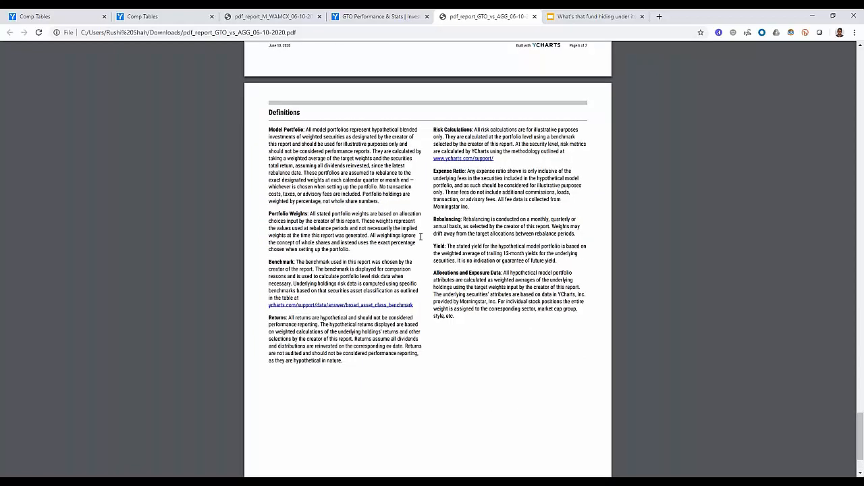
Step: Look back through the report's fundamentals, risk and bond maturity pages, and return to the comp table of MFLLX, NSMVX, WAMCX and CMSCX
{"action": "scroll", "coordinate": [421, 236], "scroll_direction": "up", "scroll_amount": 7}
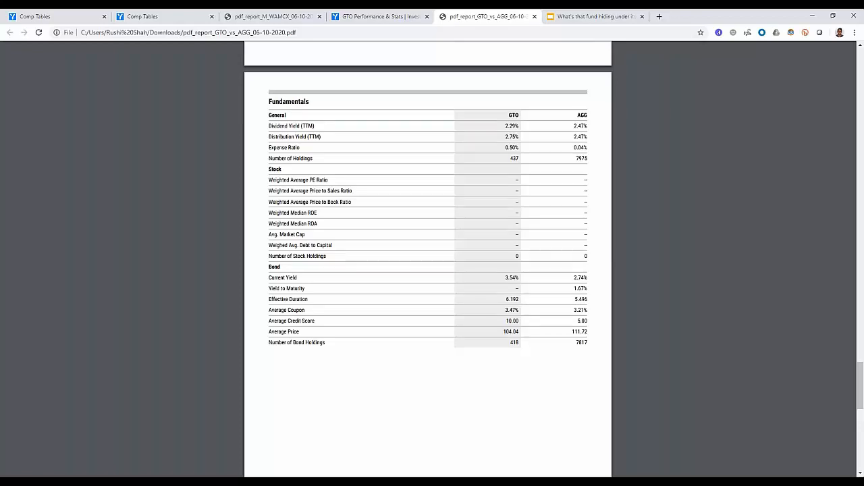
{"action": "scroll", "coordinate": [428, 257], "scroll_direction": "up", "scroll_amount": 7}
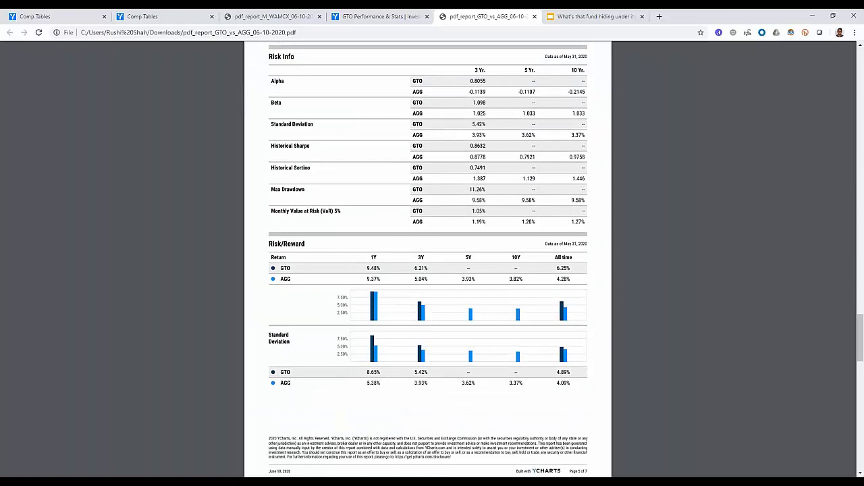
{"action": "scroll", "coordinate": [427, 257], "scroll_direction": "up", "scroll_amount": 3}
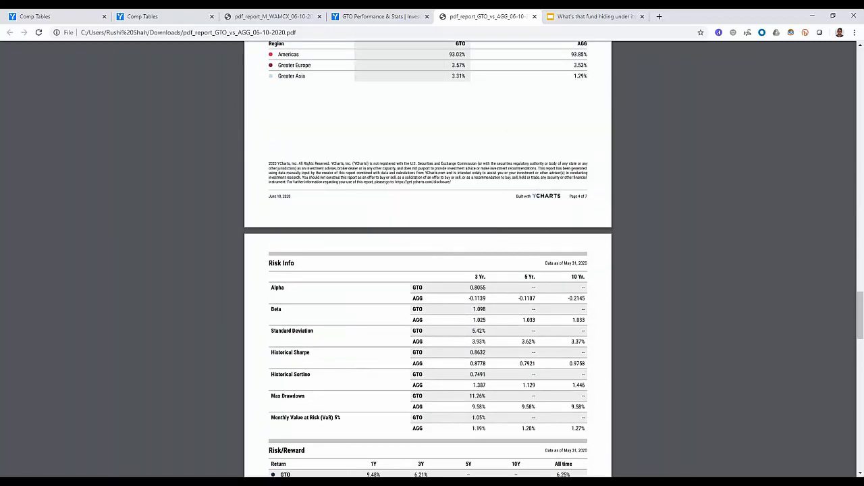
{"action": "scroll", "coordinate": [428, 257], "scroll_direction": "up", "scroll_amount": 5}
{"action": "scroll", "coordinate": [428, 257], "scroll_direction": "up", "scroll_amount": 5}
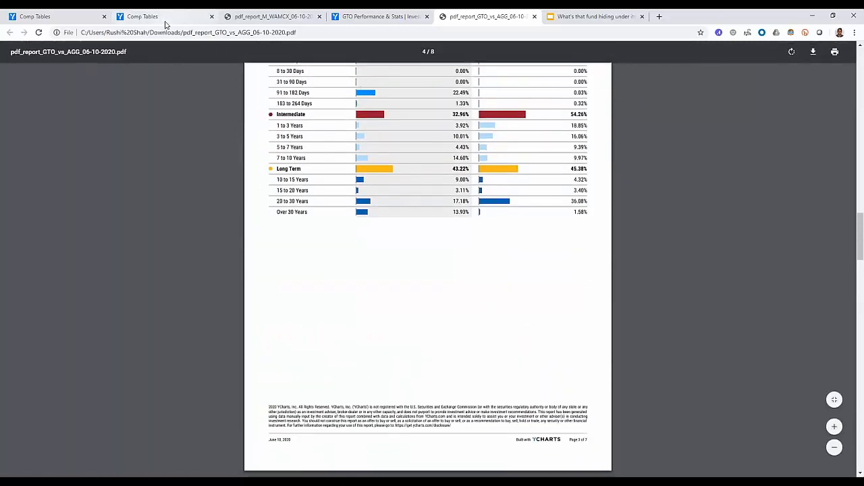
{"action": "left_click", "coordinate": [66, 19]}
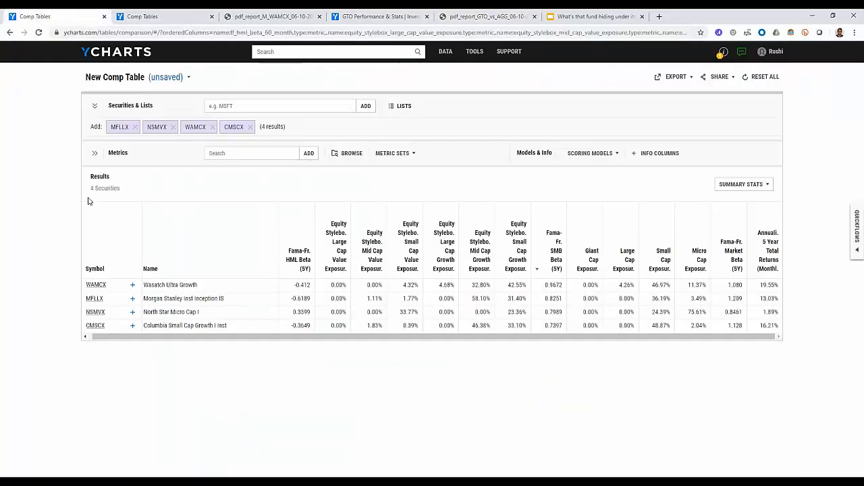